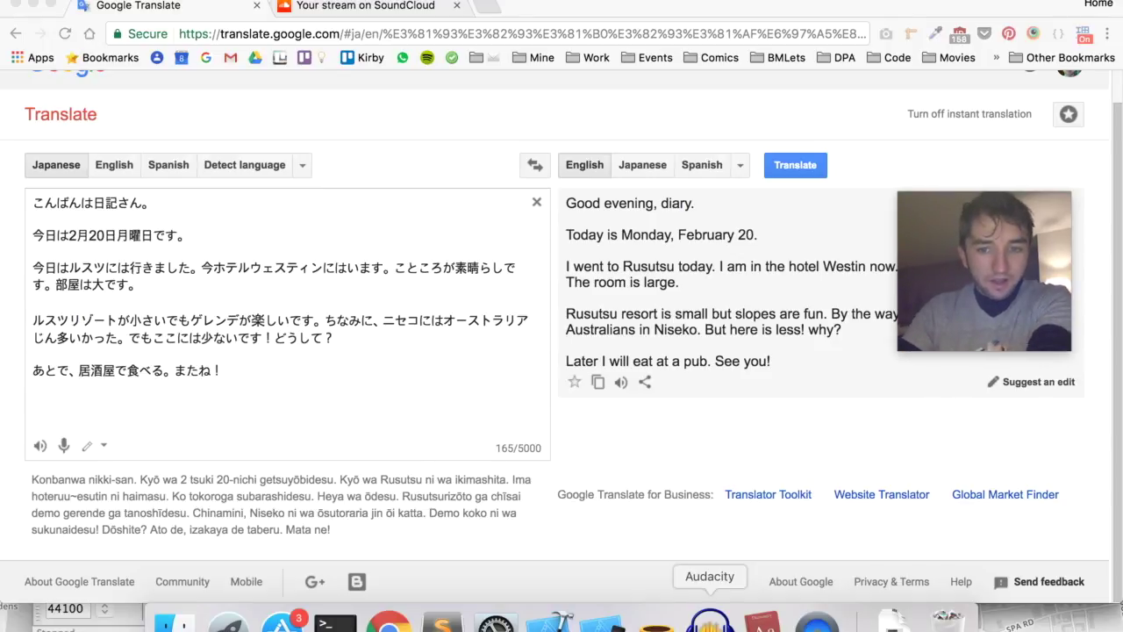
Switch to Audacity to record the spoken Japanese diary entry.
click(710, 618)
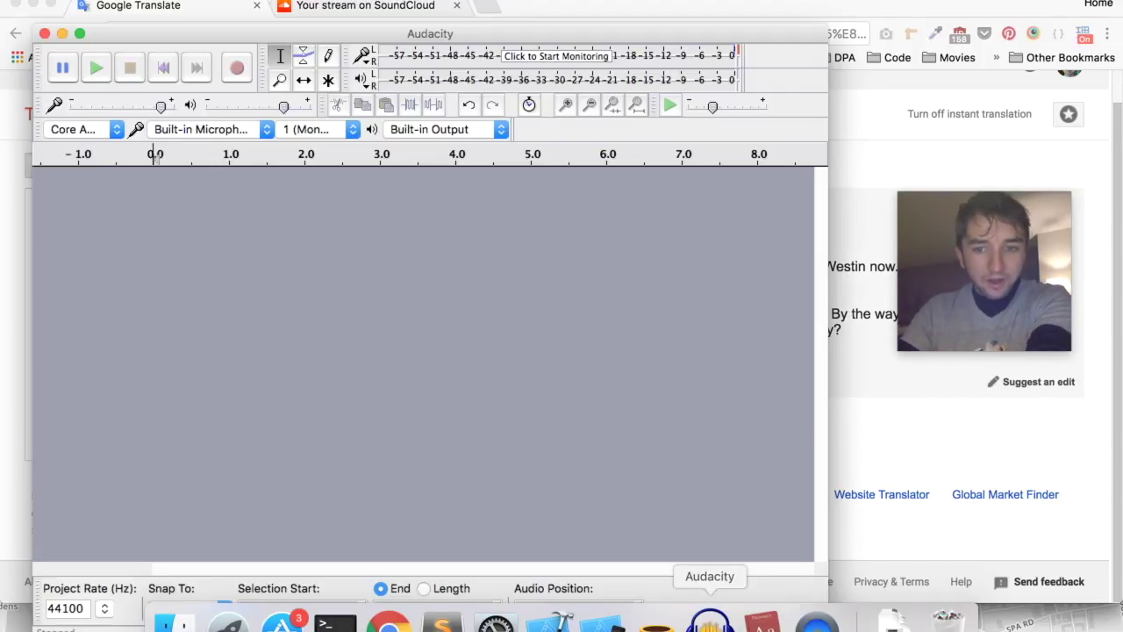
click(238, 70)
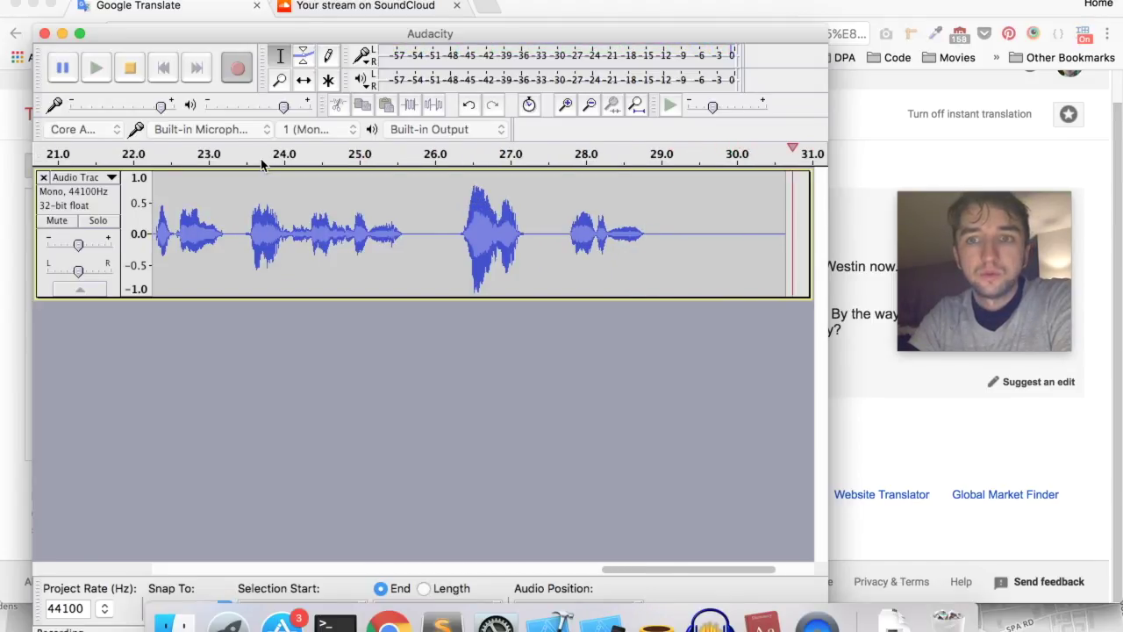
click(130, 68)
click(43, 177)
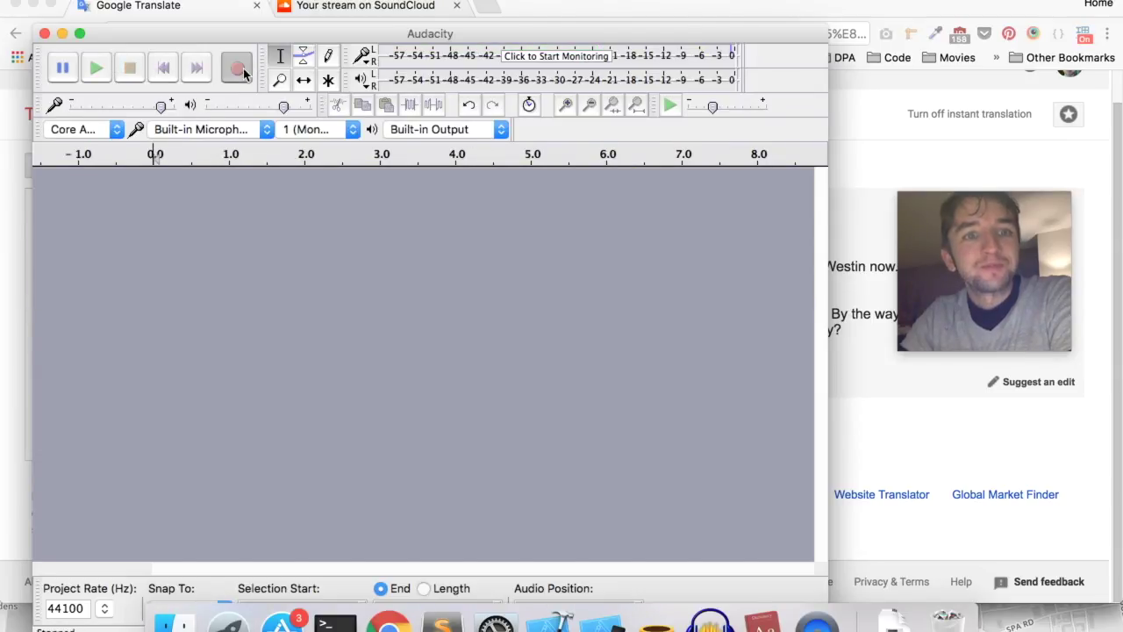
click(238, 68)
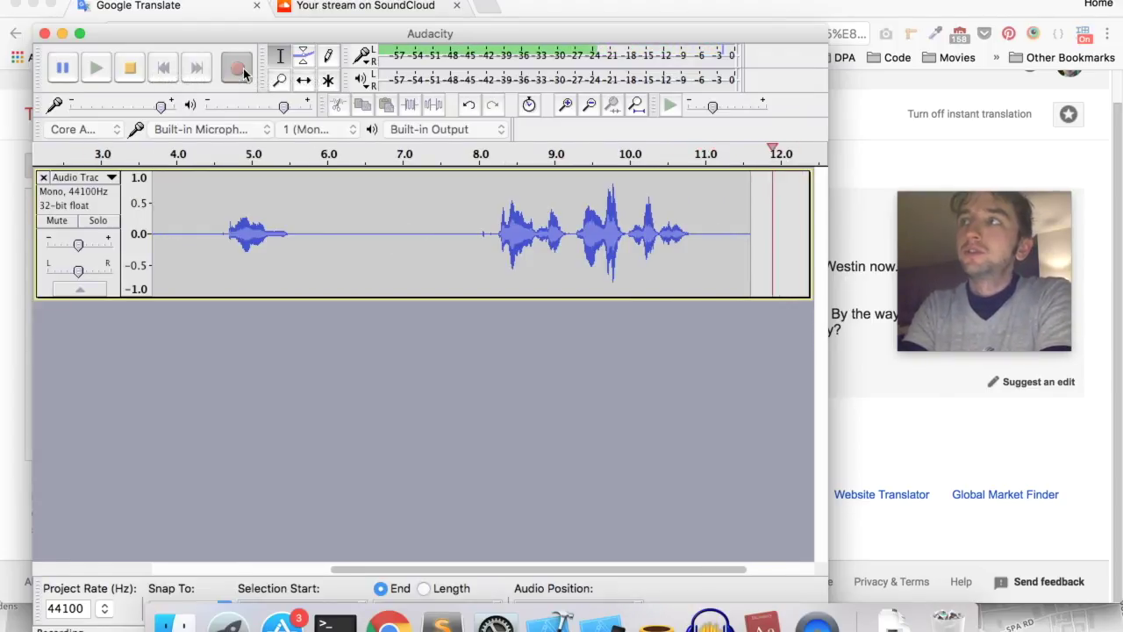
click(130, 67)
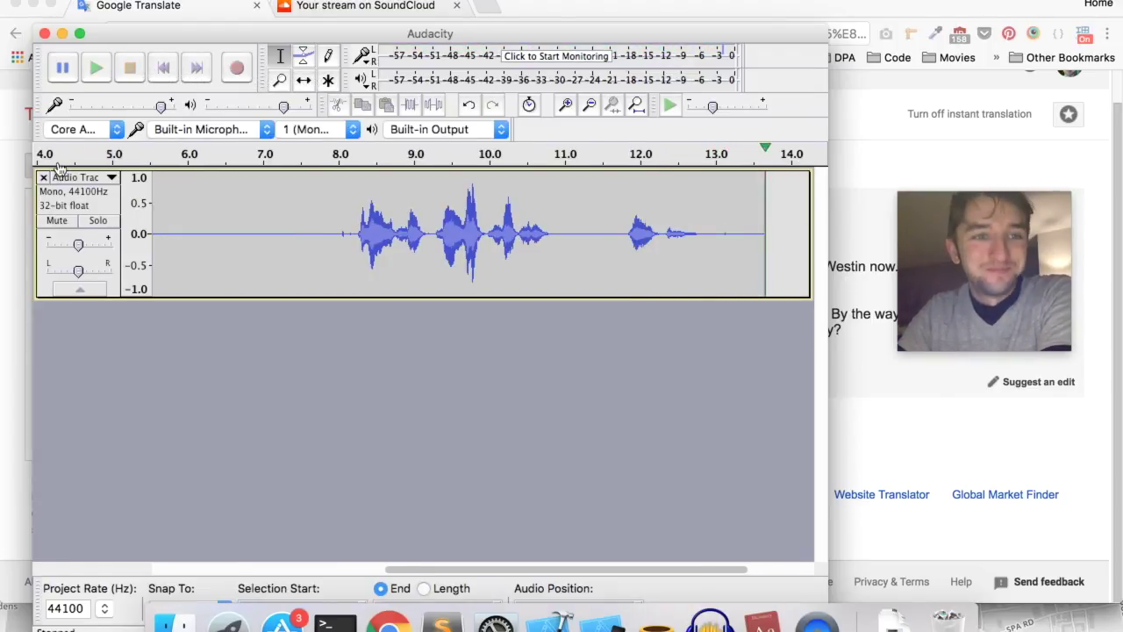
click(43, 178)
Record the spoken diary entry as one take and delete everything after about 2:04.7.
click(236, 68)
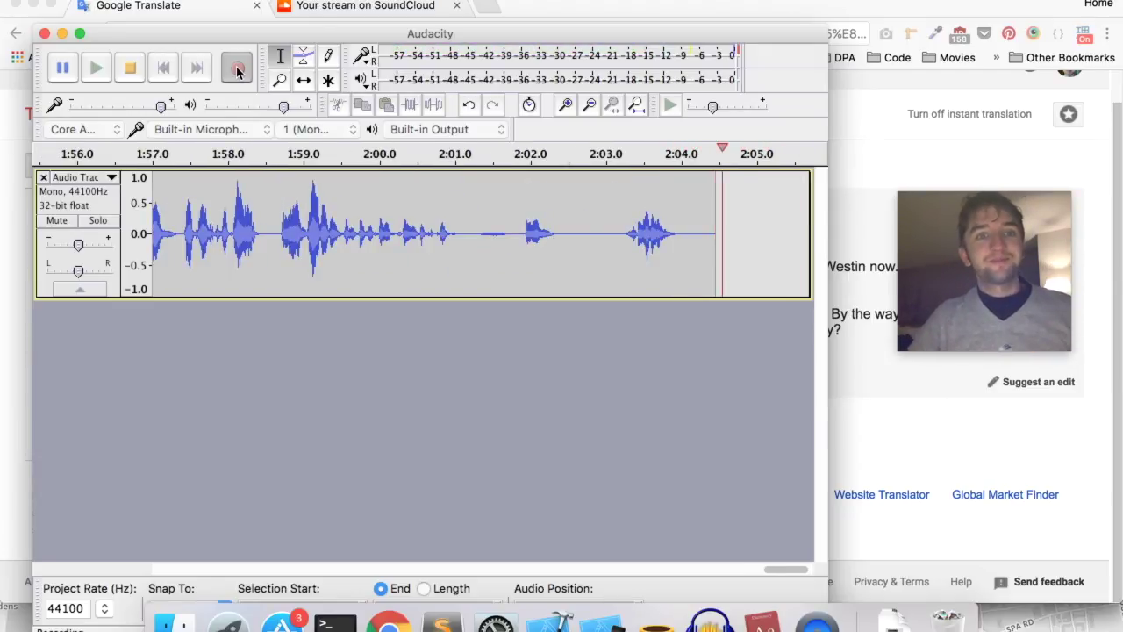
click(130, 67)
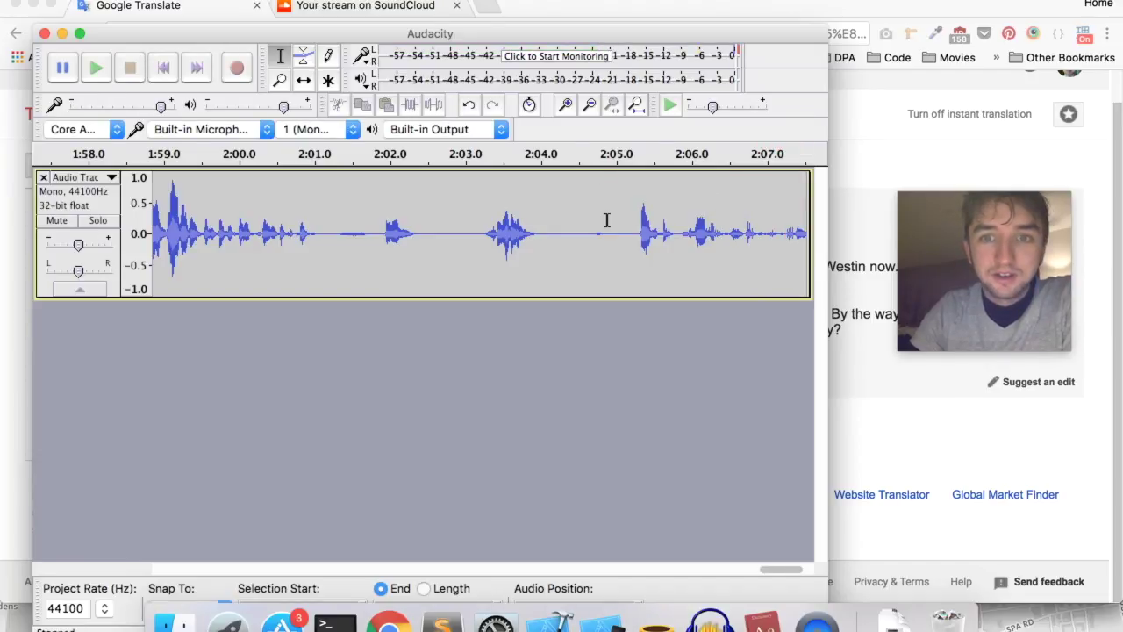
drag(594, 228, 1017, 246)
key(Delete)
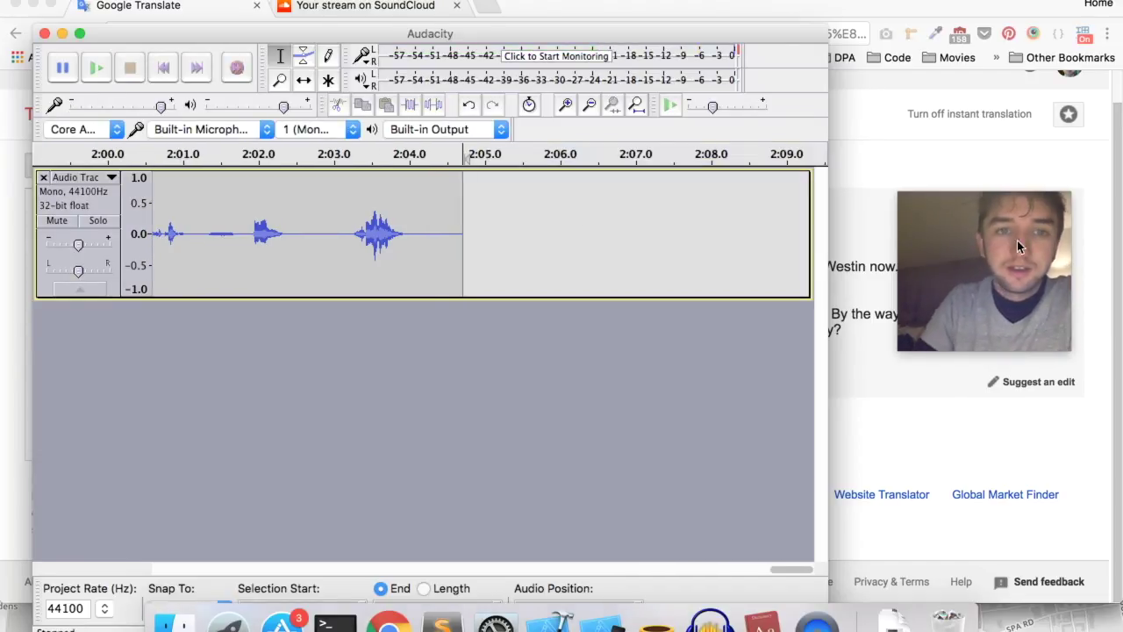
Delete about the first 2.2 seconds of the recording and play back the trimmed opening.
click(162, 70)
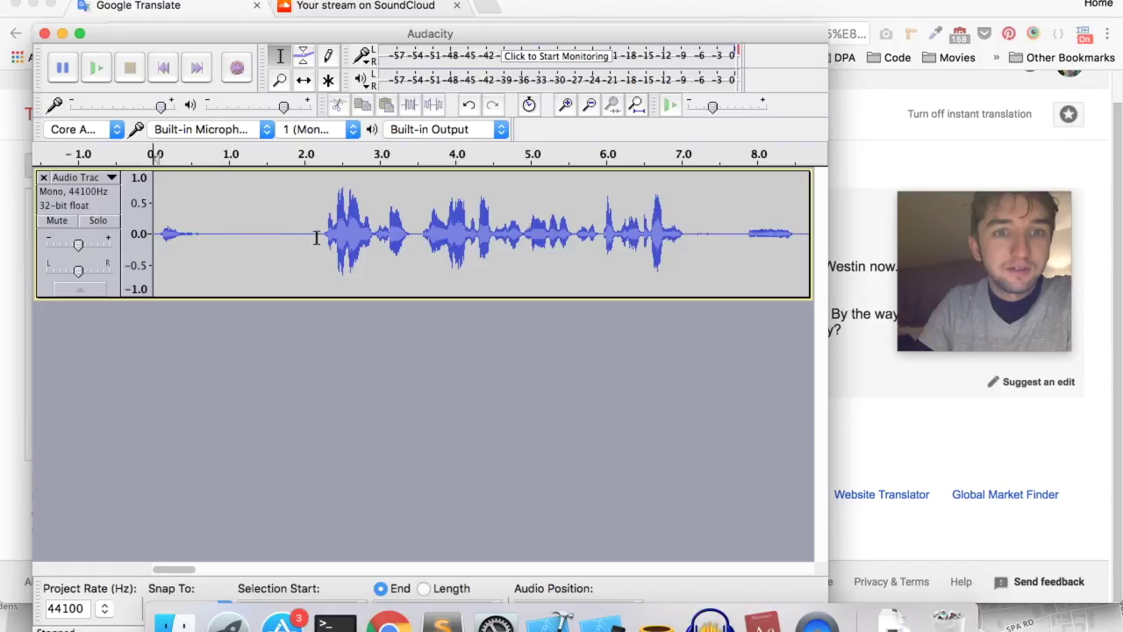
drag(321, 235, 96, 237)
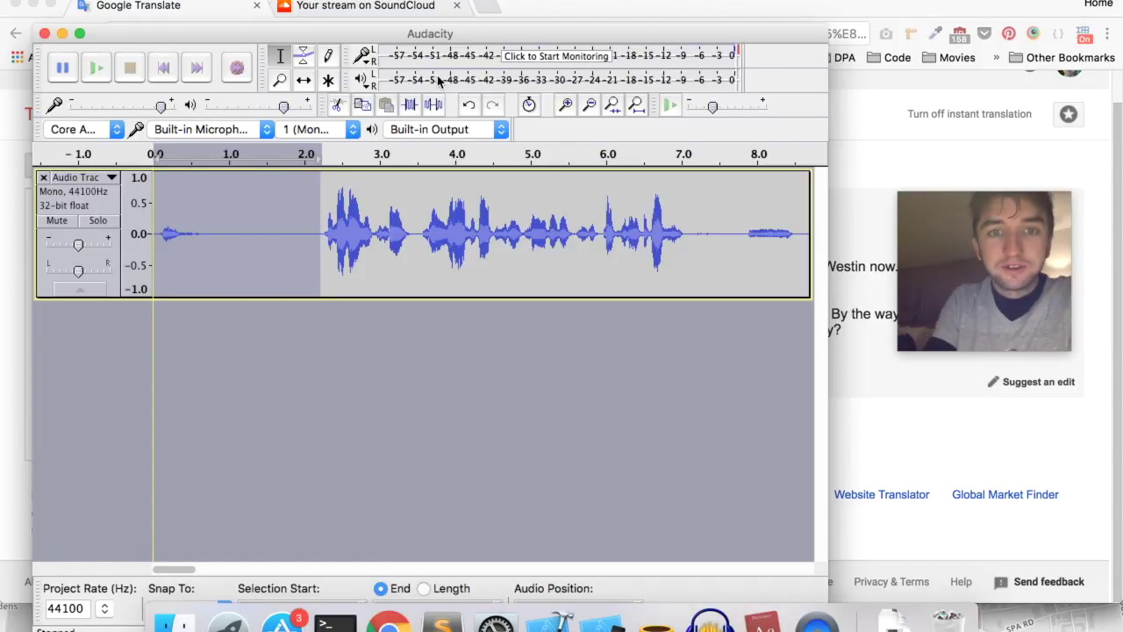
key(Delete)
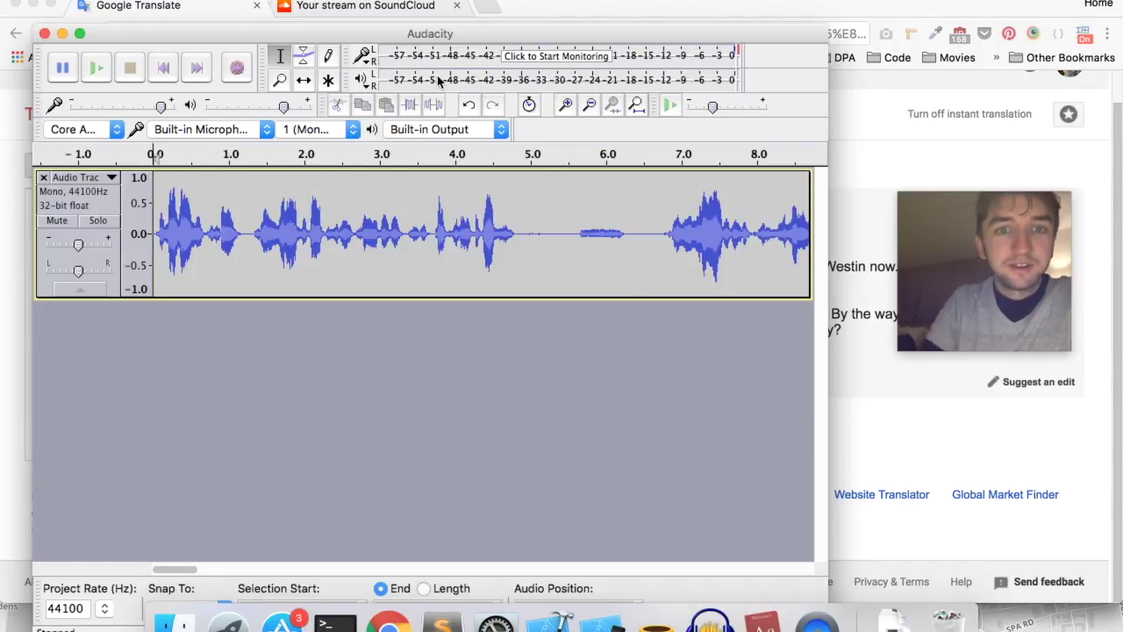
click(95, 80)
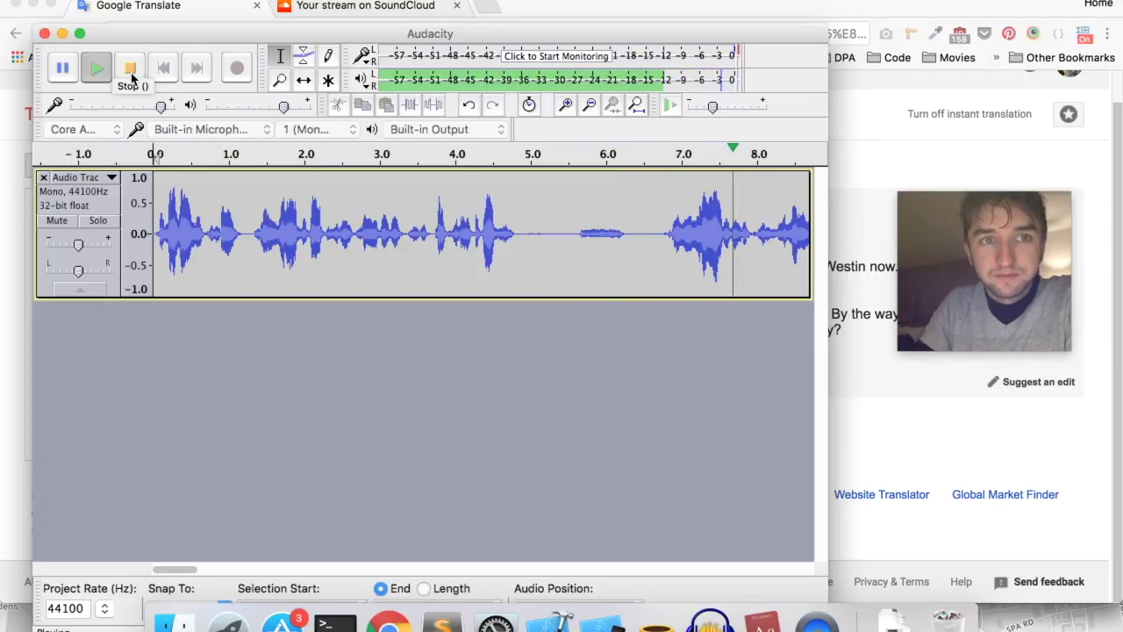
click(130, 68)
Start exporting the recording as an MP3 file into the Diaries folder inside 6. Japanese Audio.
click(118, 2)
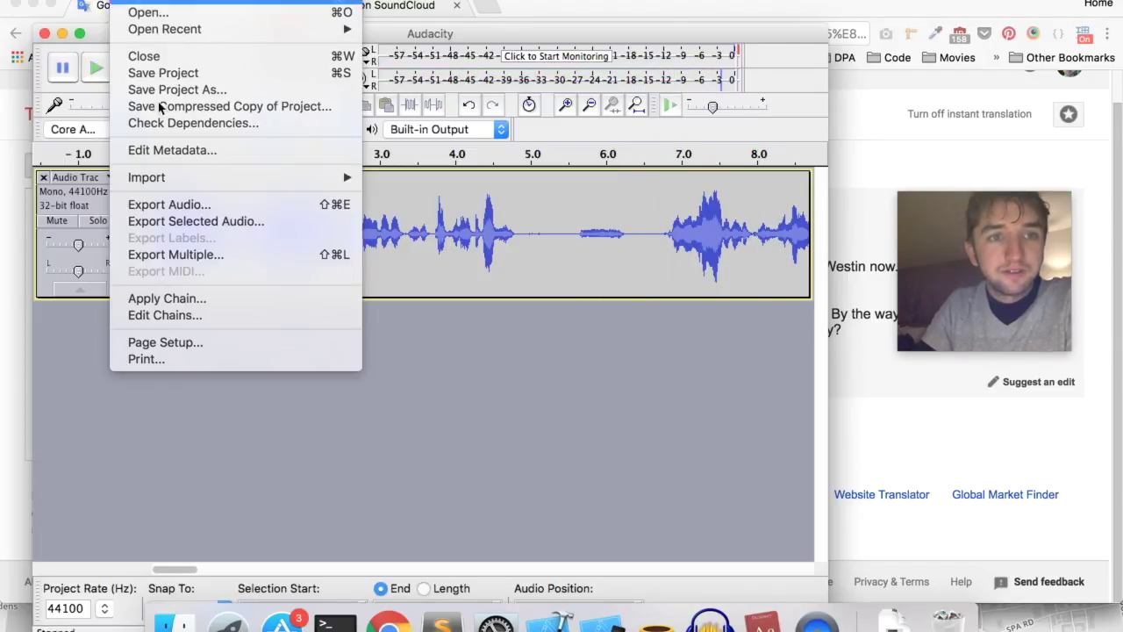
click(665, 361)
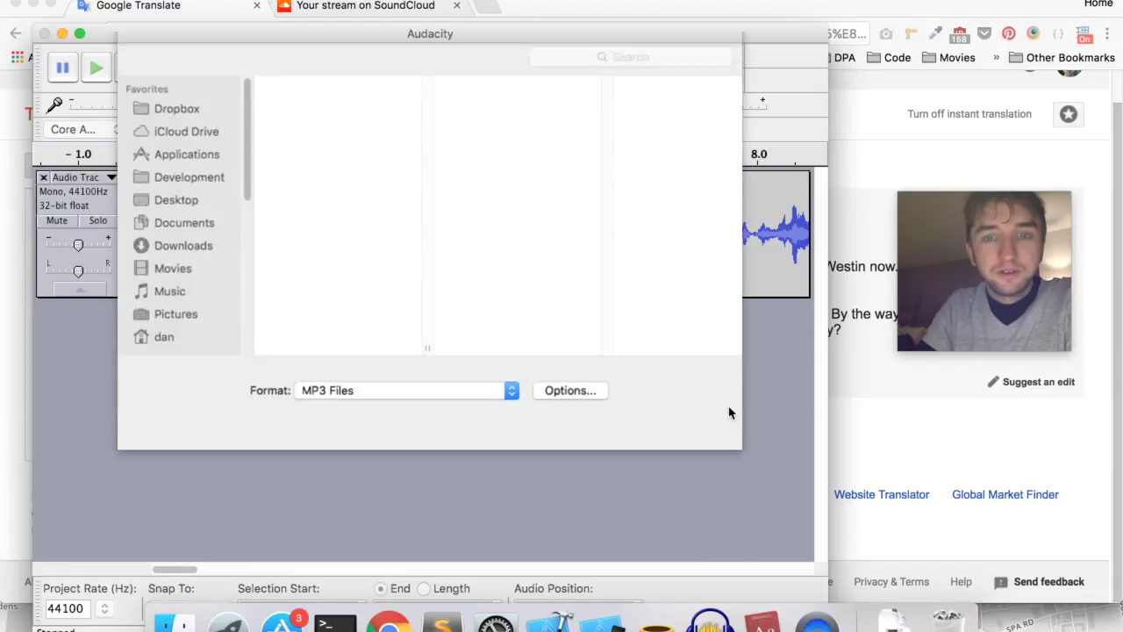
click(507, 170)
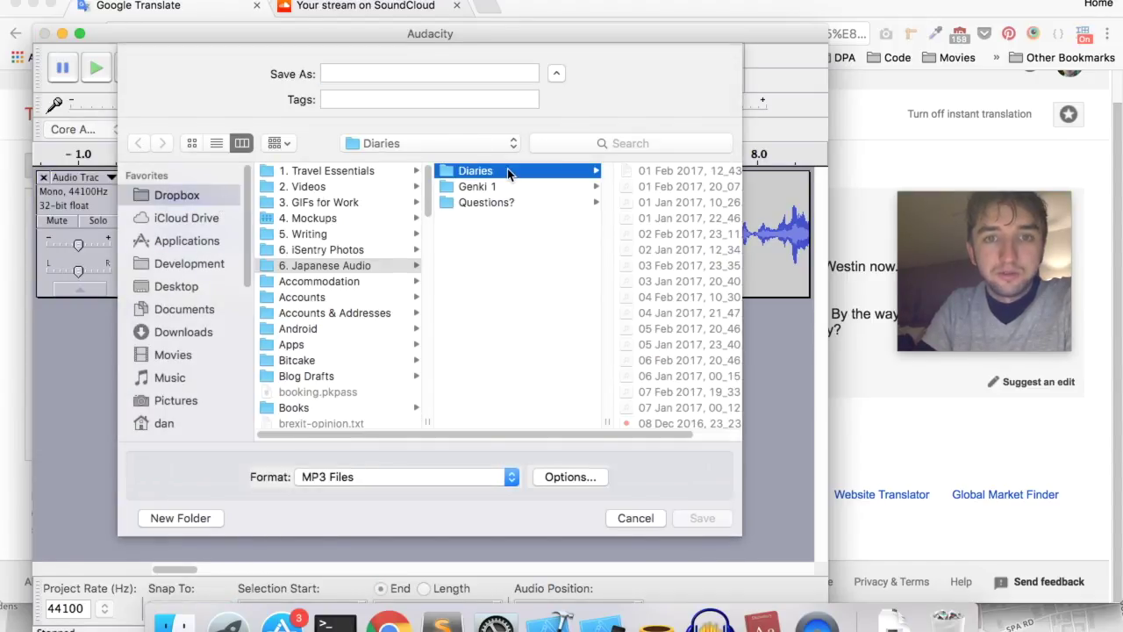
scroll(721, 360, down, 15)
scroll(656, 341, up, 15)
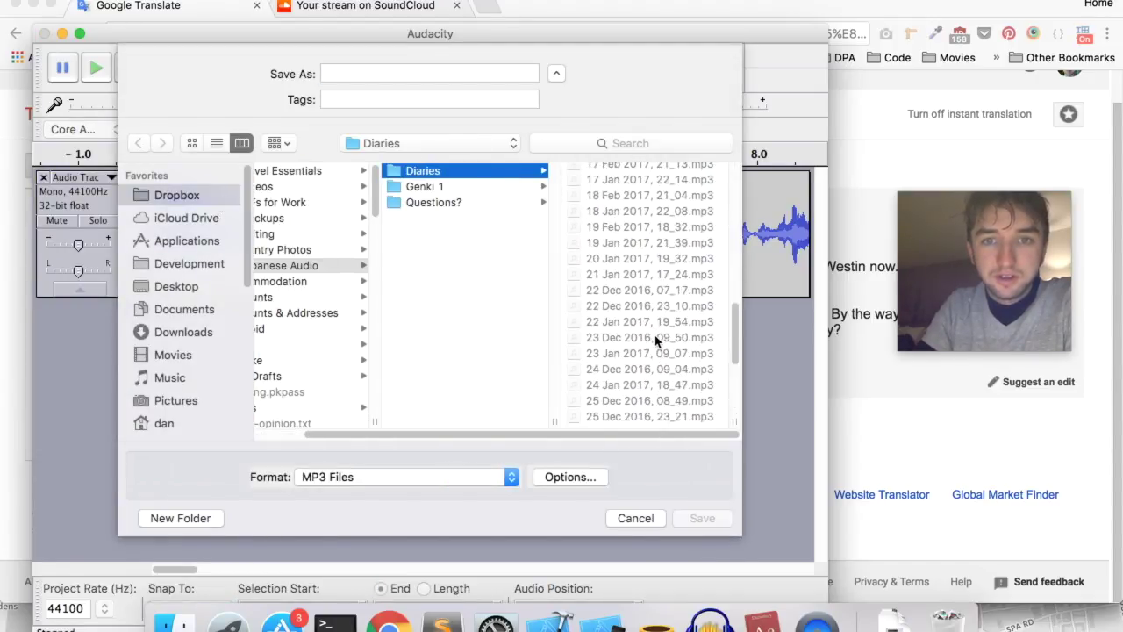
scroll(656, 341, down, 5)
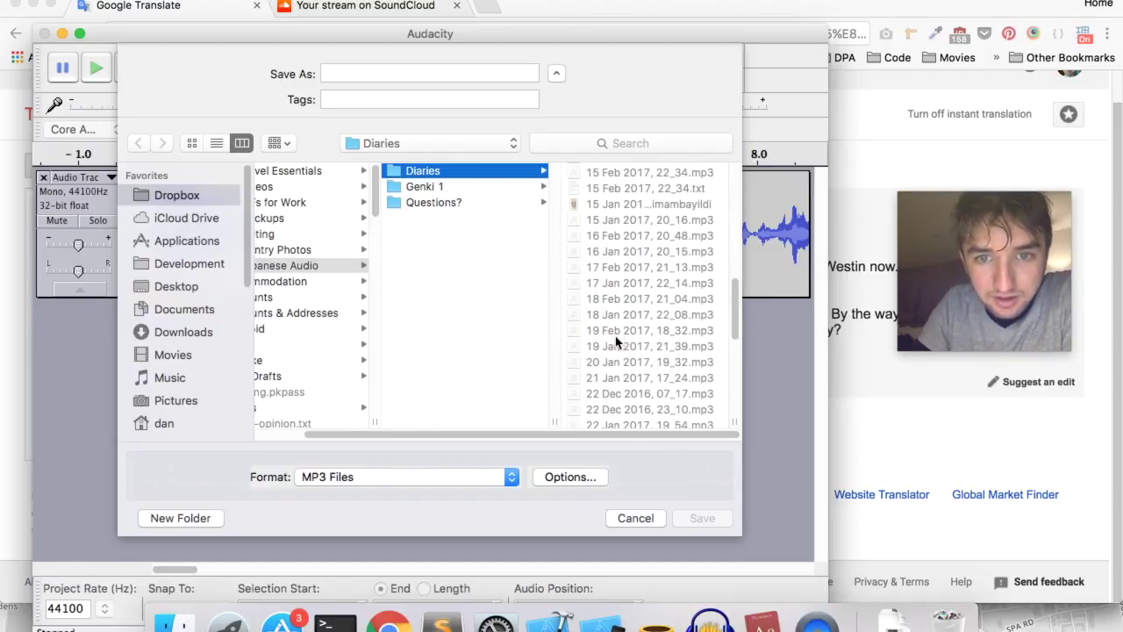
Name the export "20 Feb 2017, 17_55.mp3", based on the 20 Jan 2017 file name, and save it with blank metadata.
click(614, 361)
double_click(349, 74)
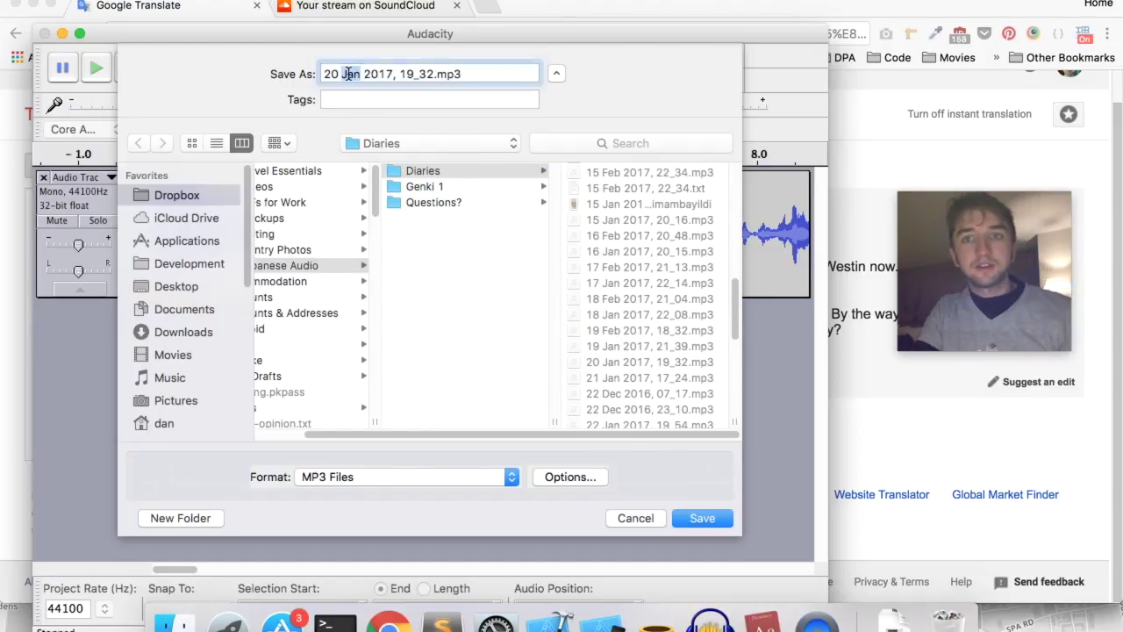
text(Feb)
click(436, 74)
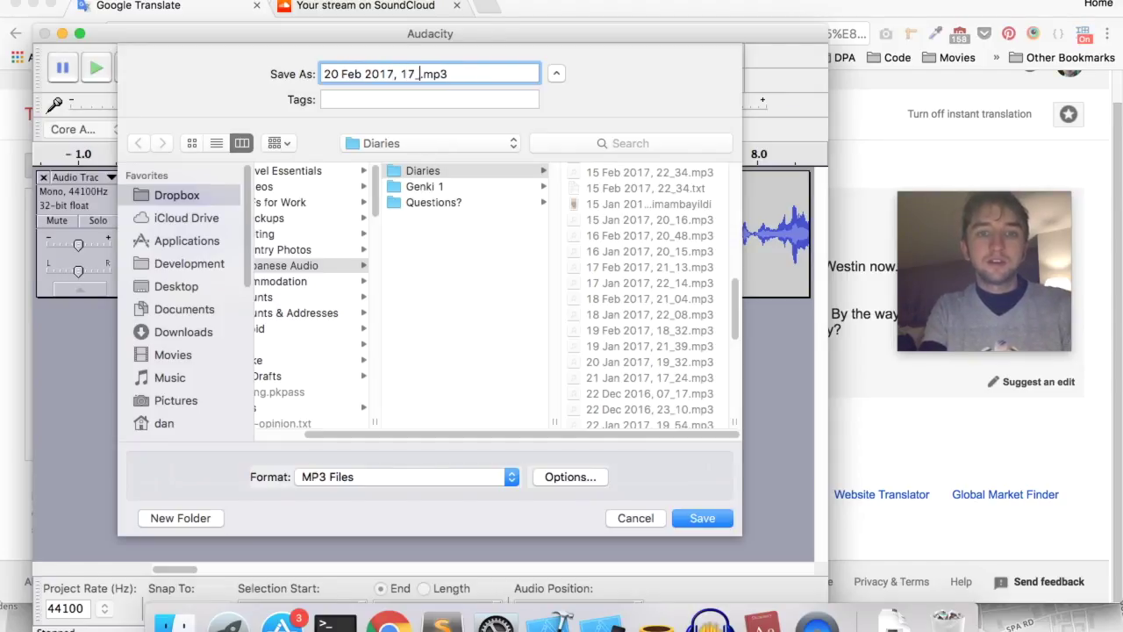
click(700, 519)
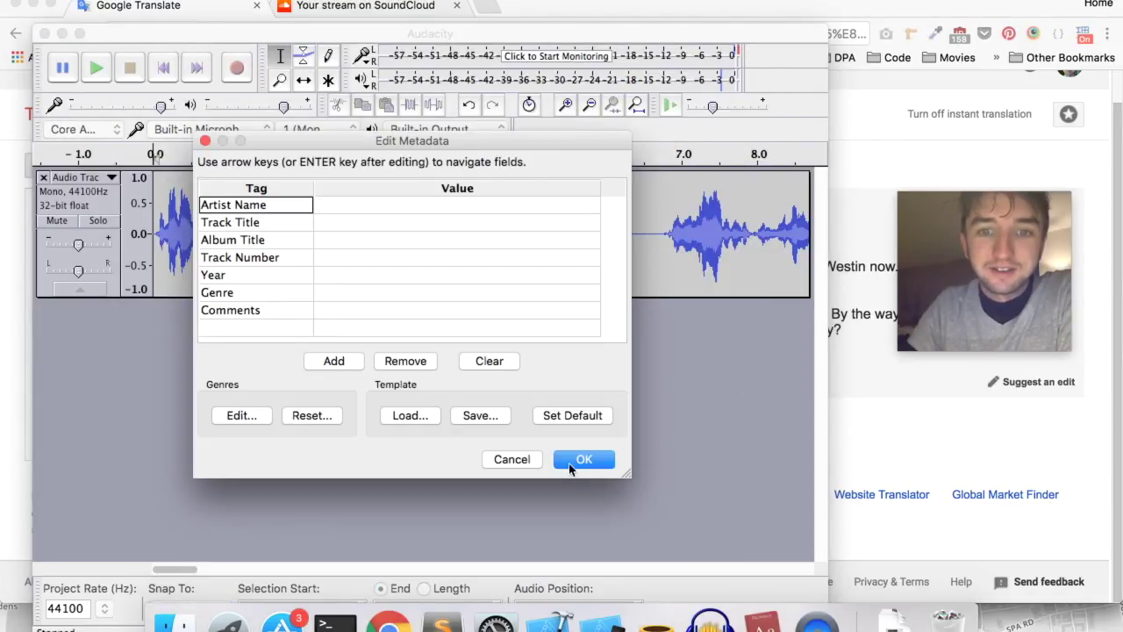
click(571, 465)
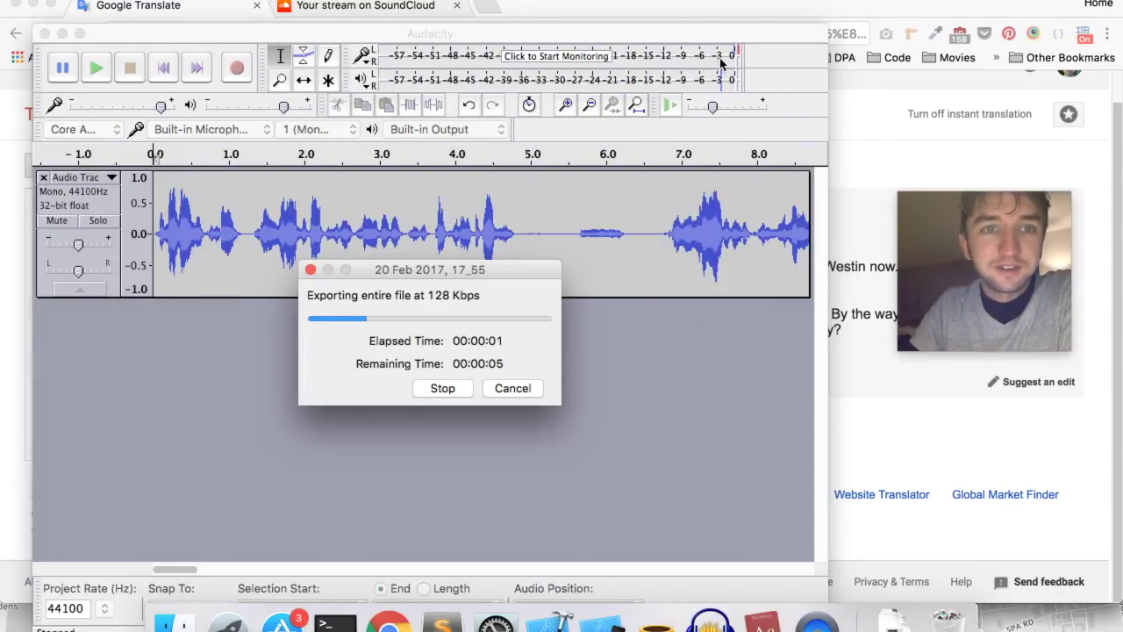
Upload 20 Feb 2017, 17_55.mp3 from the Diaries folder in Finder to SoundCloud.
click(338, 9)
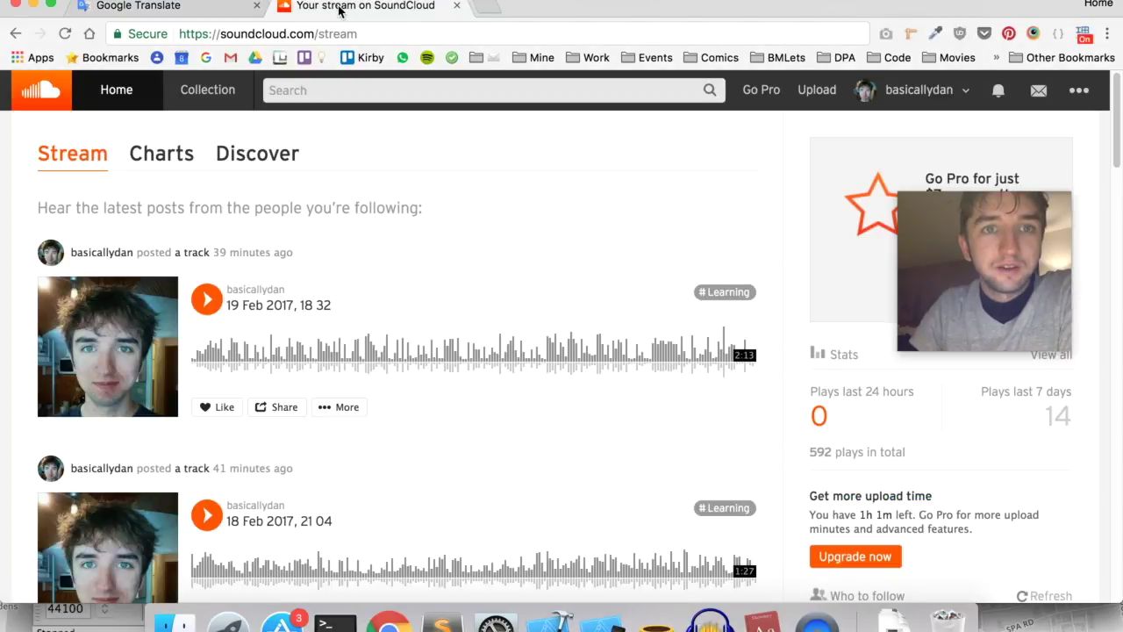
click(816, 89)
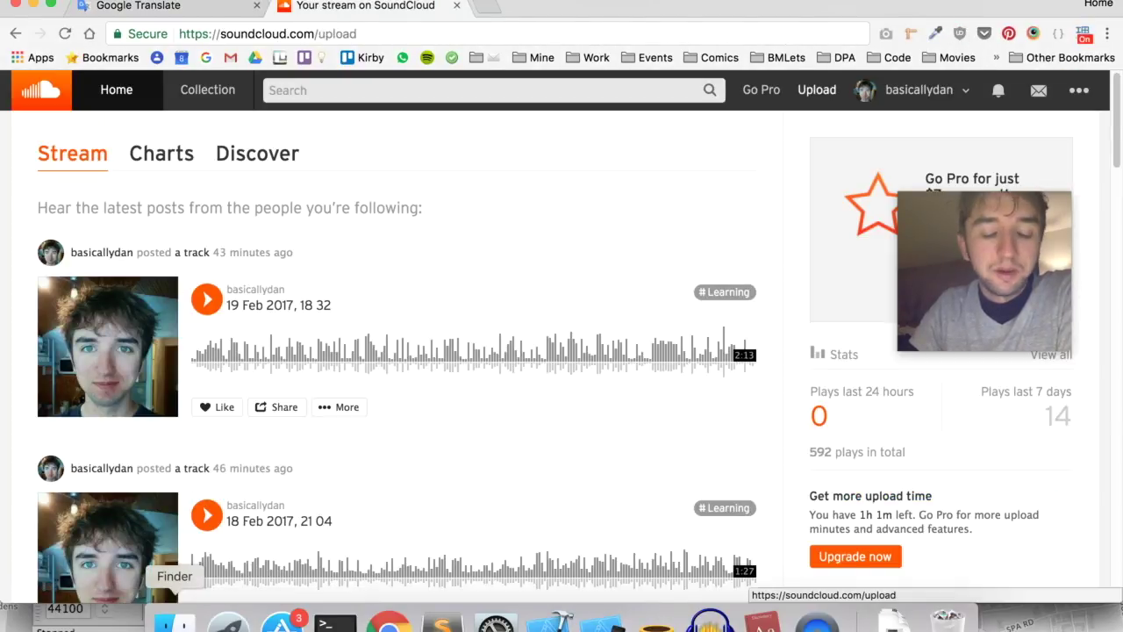
click(174, 621)
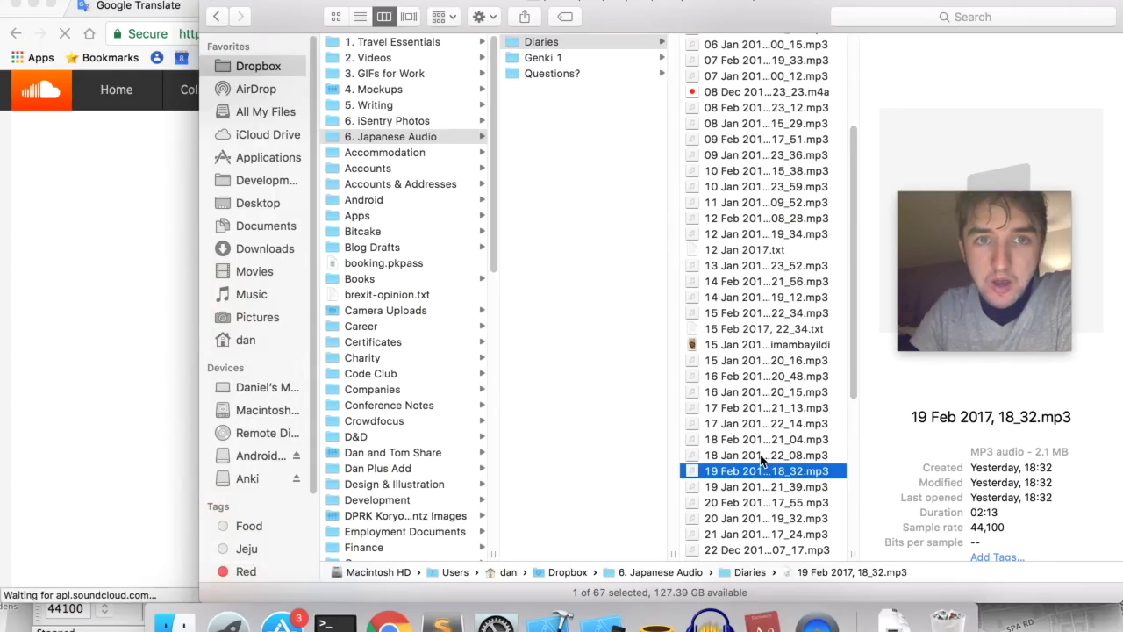
scroll(728, 395, down, 2)
click(748, 477)
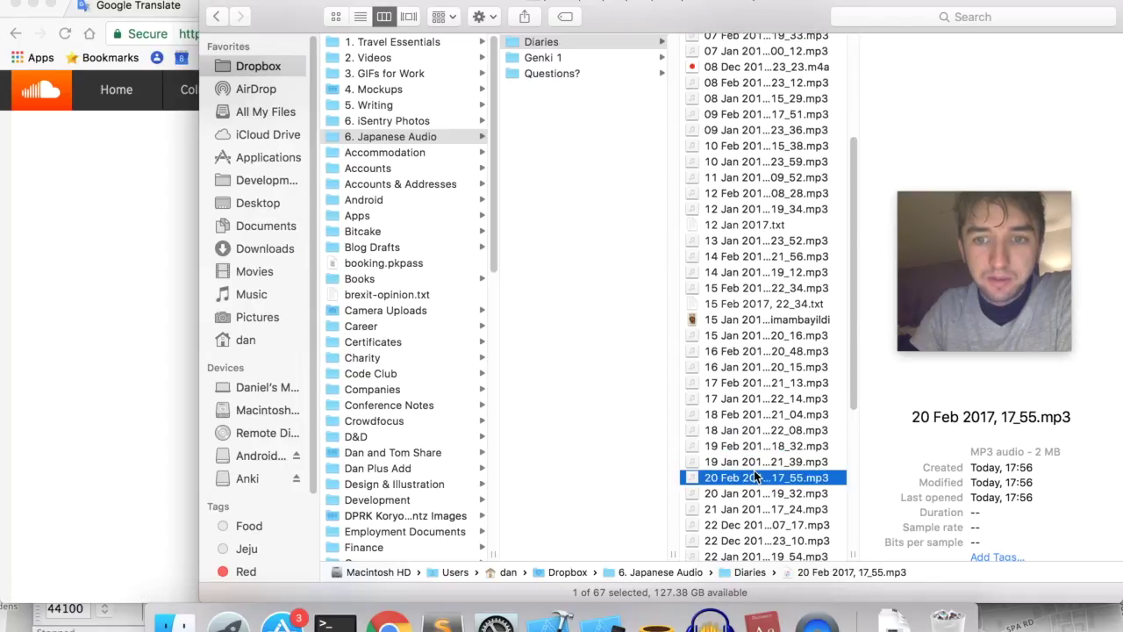
drag(748, 477, 147, 399)
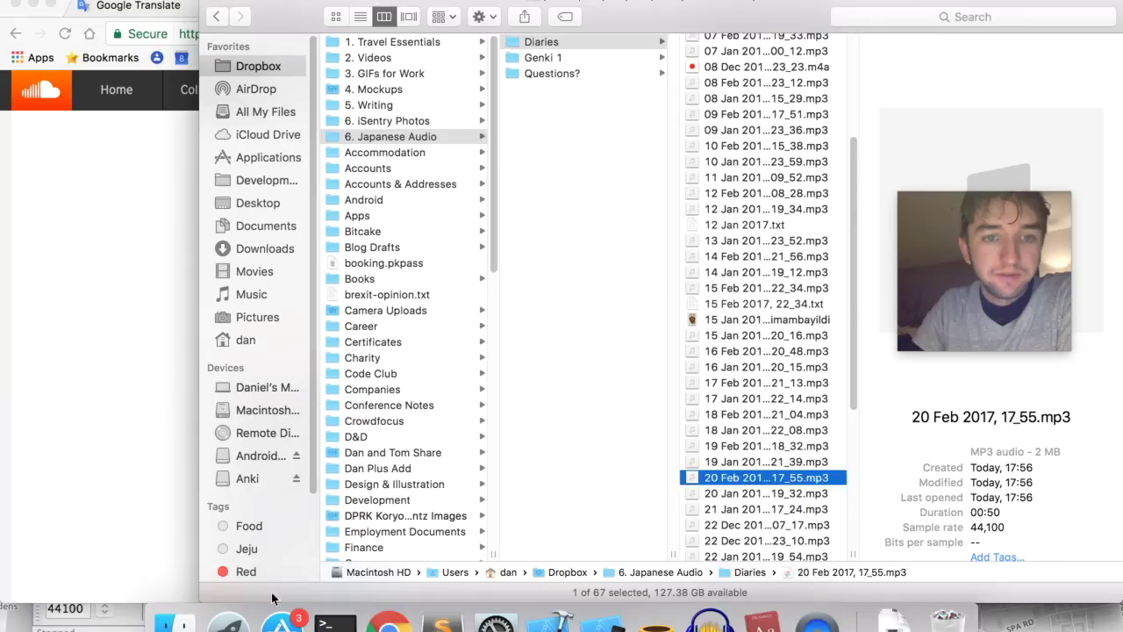
click(441, 623)
click(117, 211)
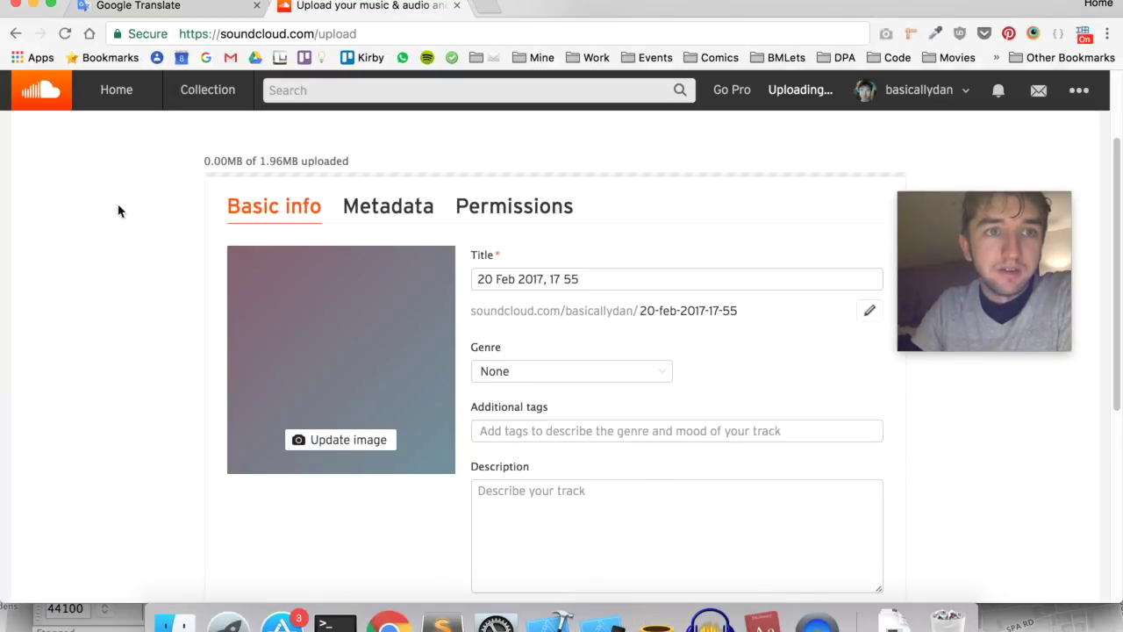
Copy the whole Japanese diary text from Google Translate into the SoundCloud track's description.
click(132, 7)
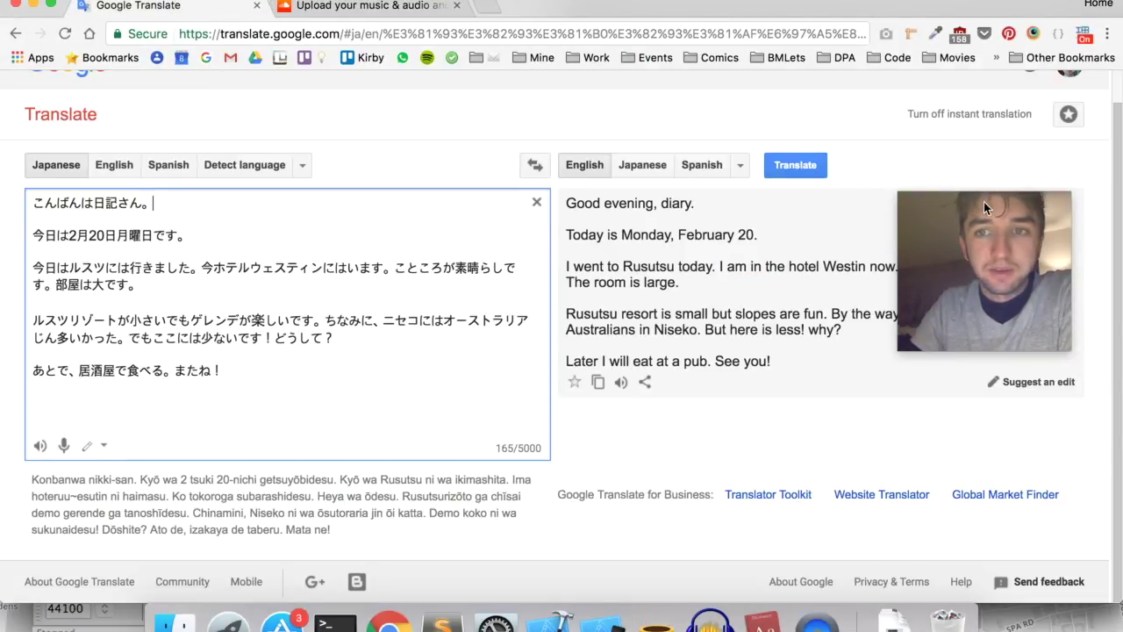
drag(979, 247, 939, 426)
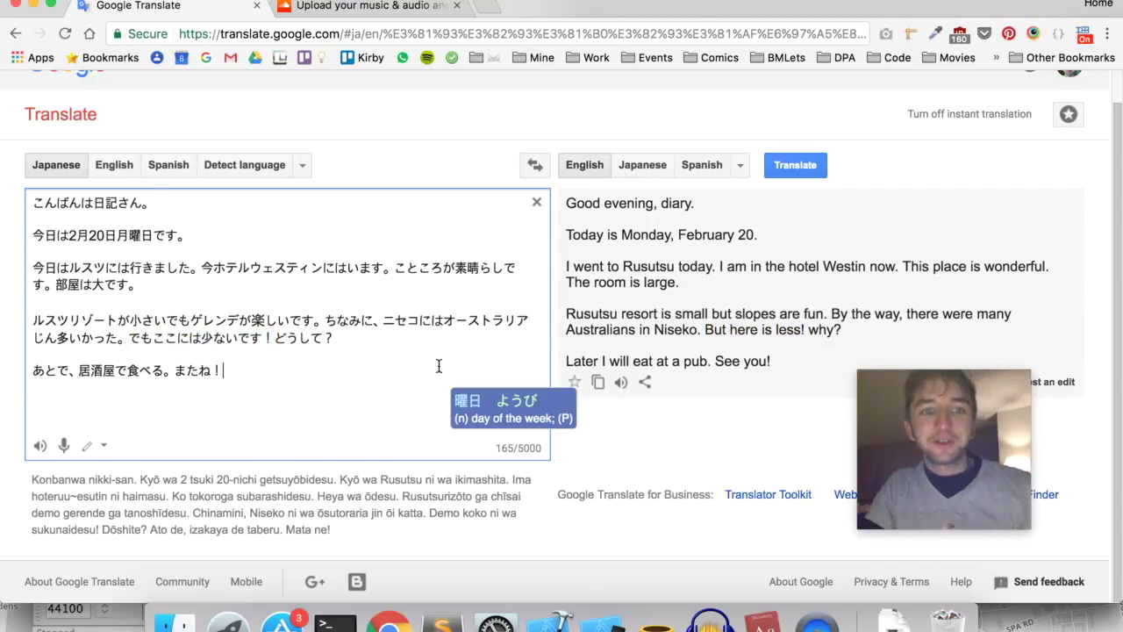
key(super+a)
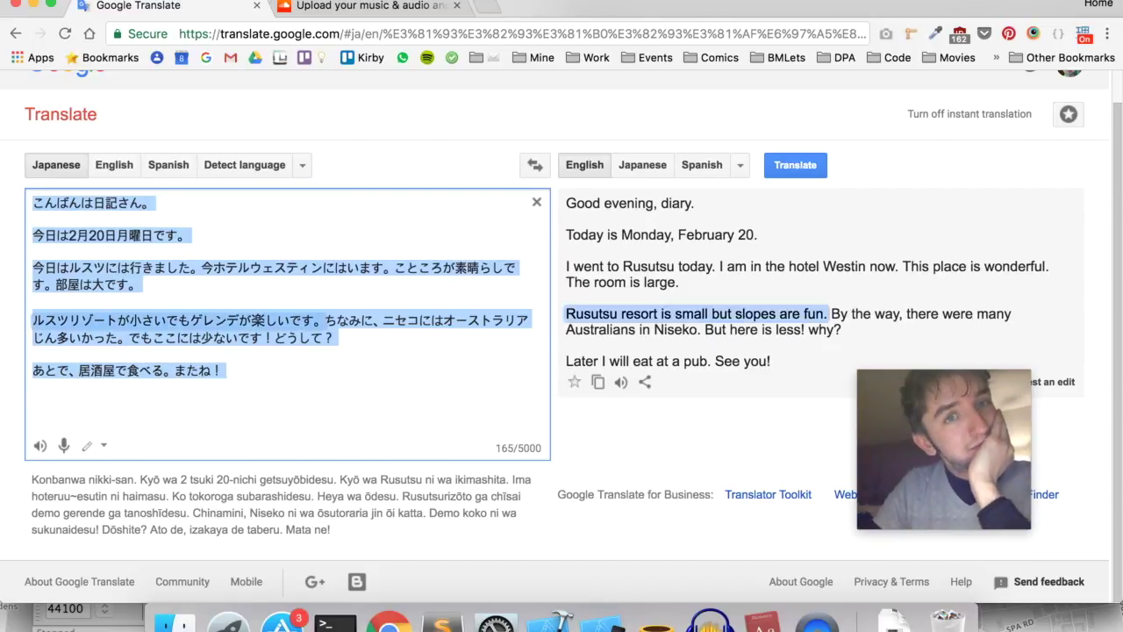
click(421, 13)
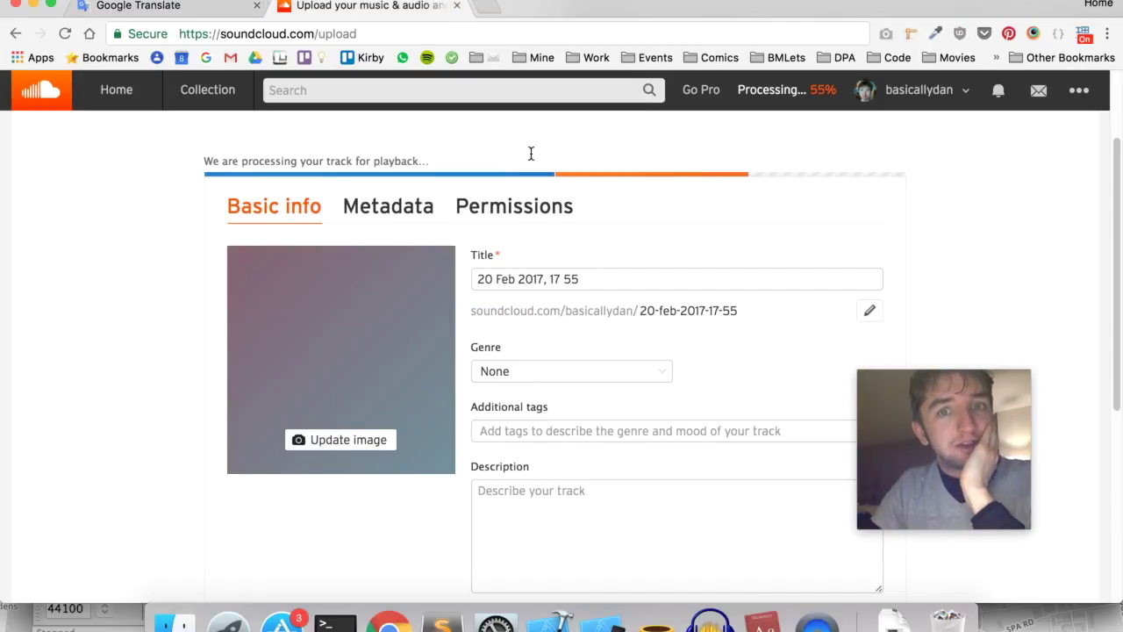
scroll(609, 421, down, 5)
click(582, 345)
text(ルスツリゾートが小さいでもゲレンデが楽しいです。ちなみに、ニセコにはオーストラリアじん多いかった。でもここには少ないです！どうして？  あとで、居酒屋で食べる。またね！)
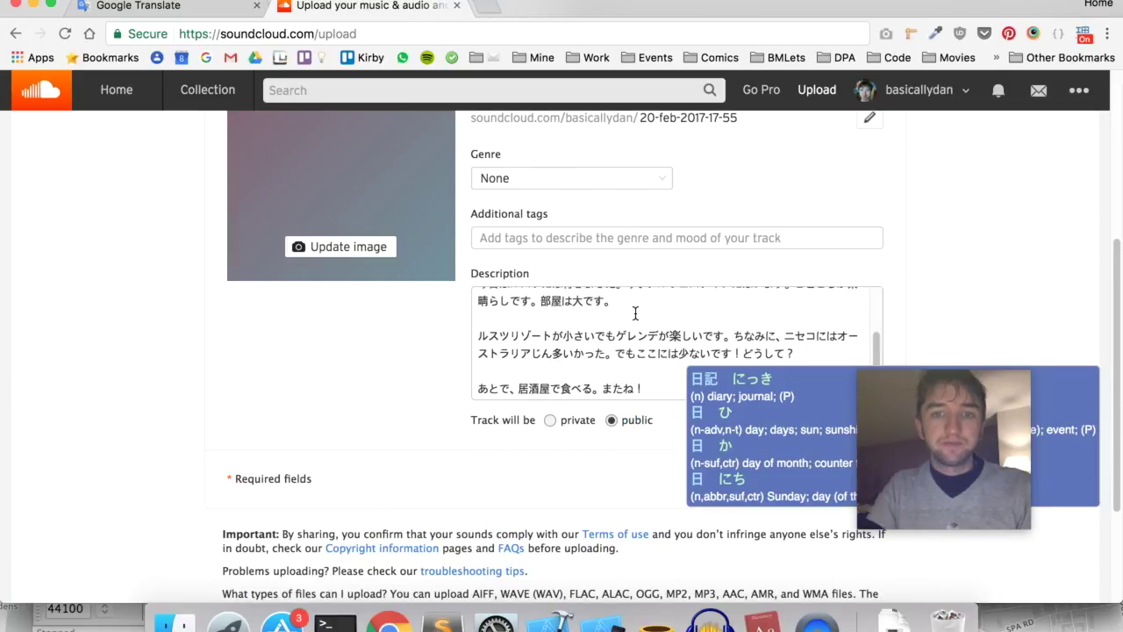
Tag the SoundCloud track with Japanese, Language, Learning, Diary, 日本語 and 日記.
scroll(634, 316, up, 5)
click(531, 406)
text(Japa)
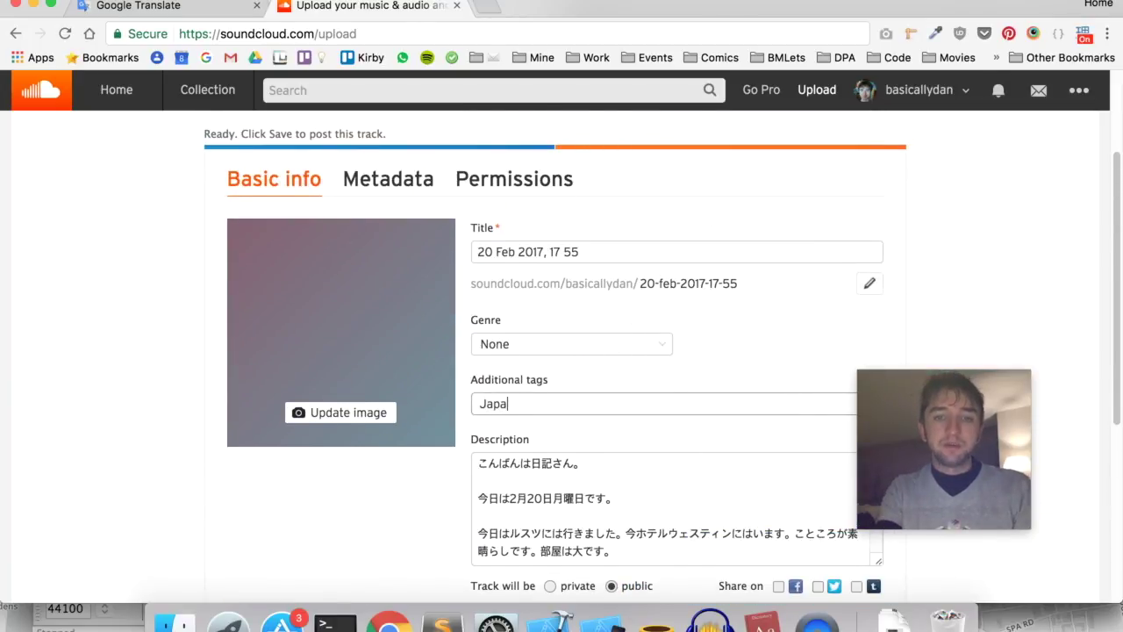
text(nese #Language #Learning #)
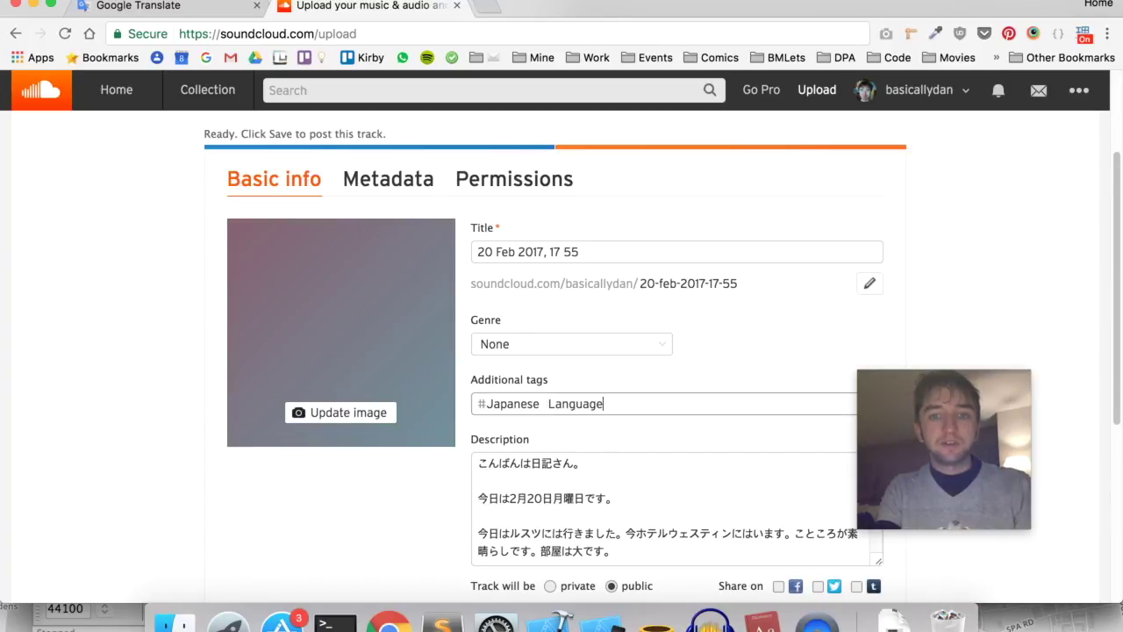
text(Diar)
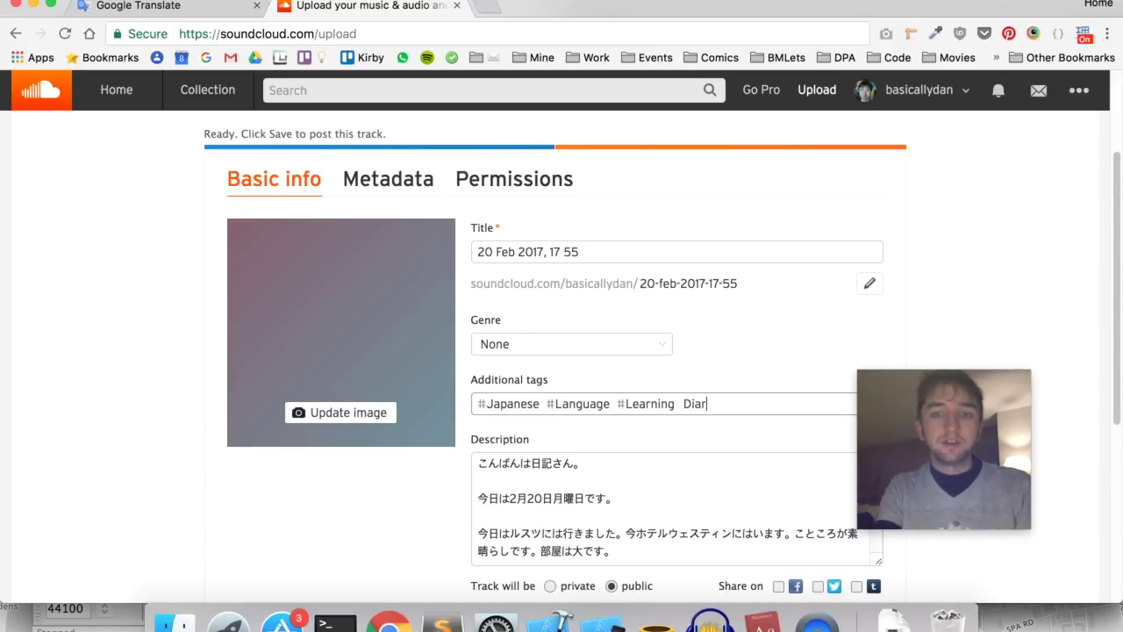
text(y #日本語)
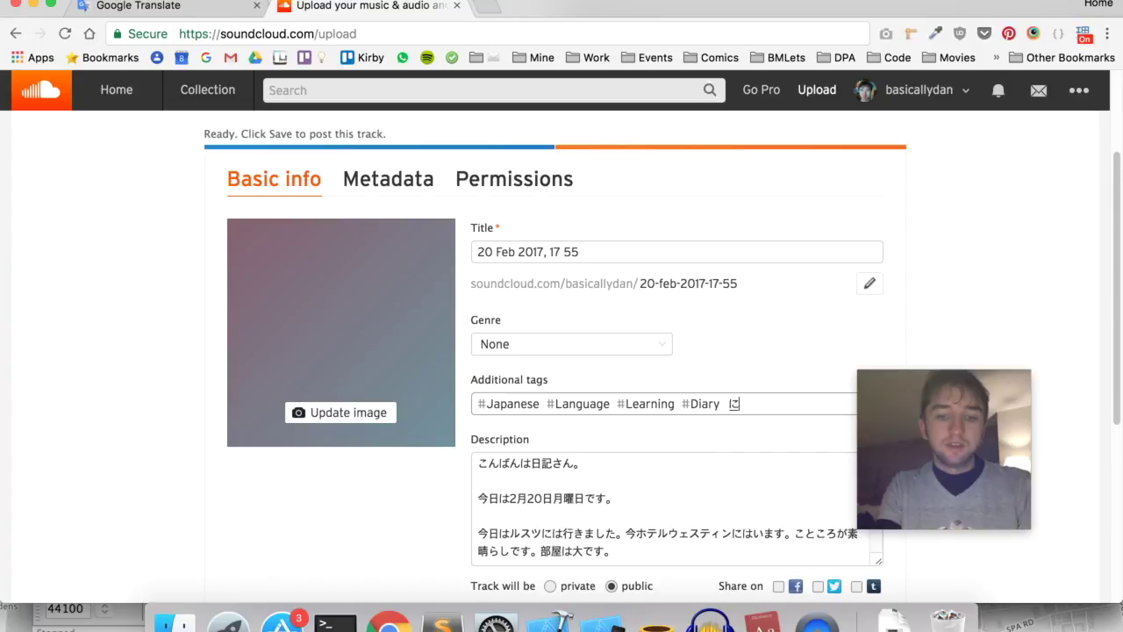
key(Return)
text(にk日記)
key(Return)
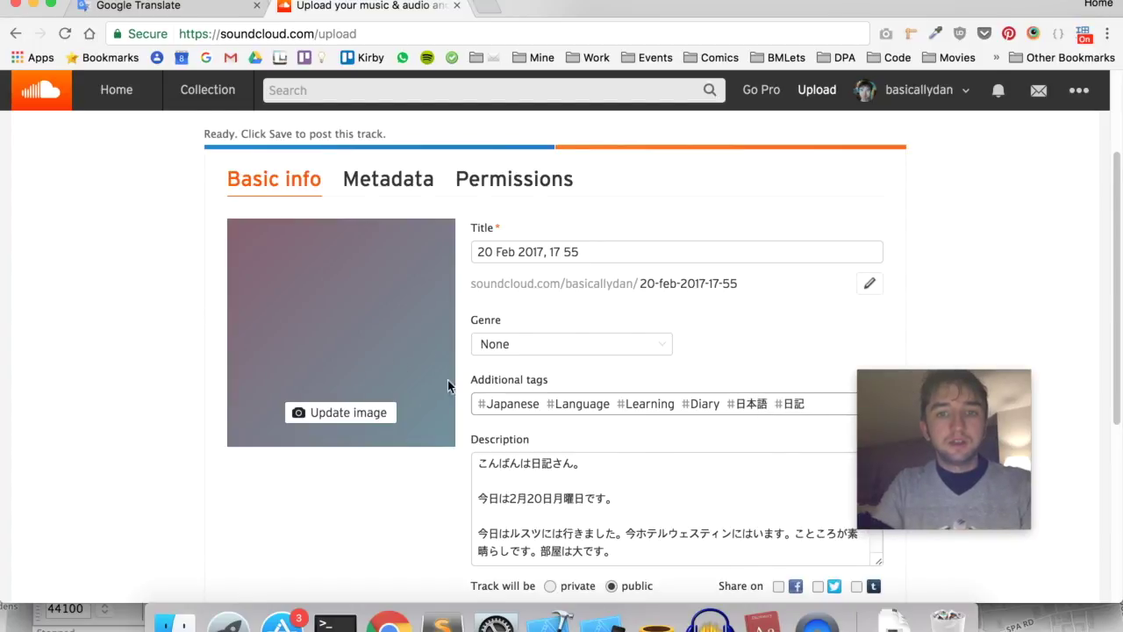
Set the track's genre to Learning and save the track to publish it.
click(511, 343)
scroll(556, 436, down, 10)
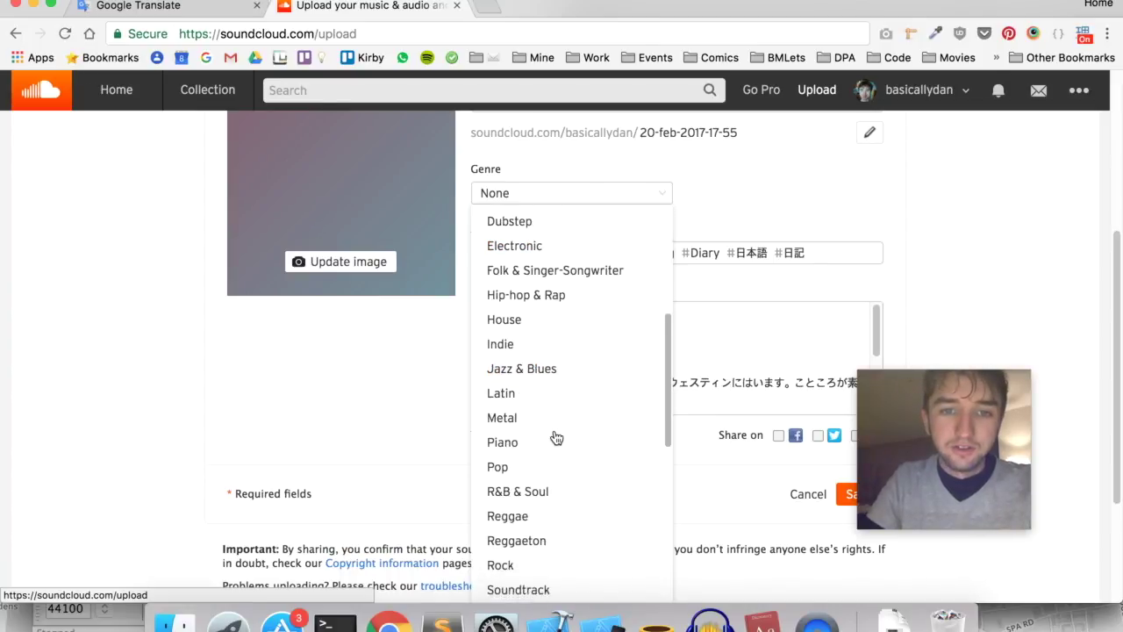
click(512, 430)
scroll(1061, 249, down, 5)
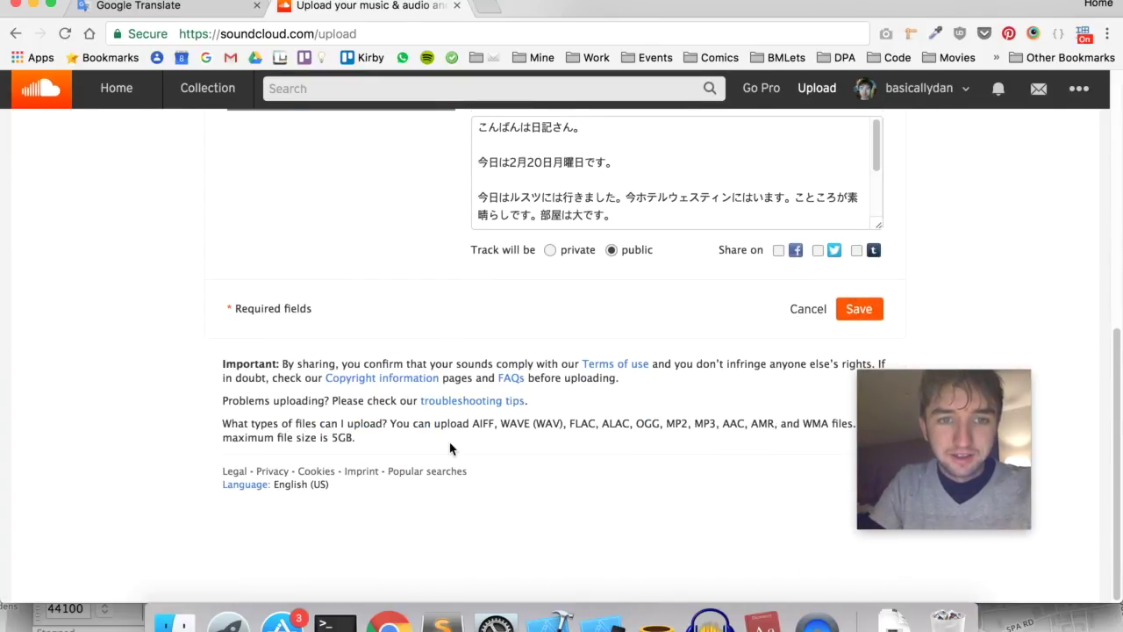
click(855, 318)
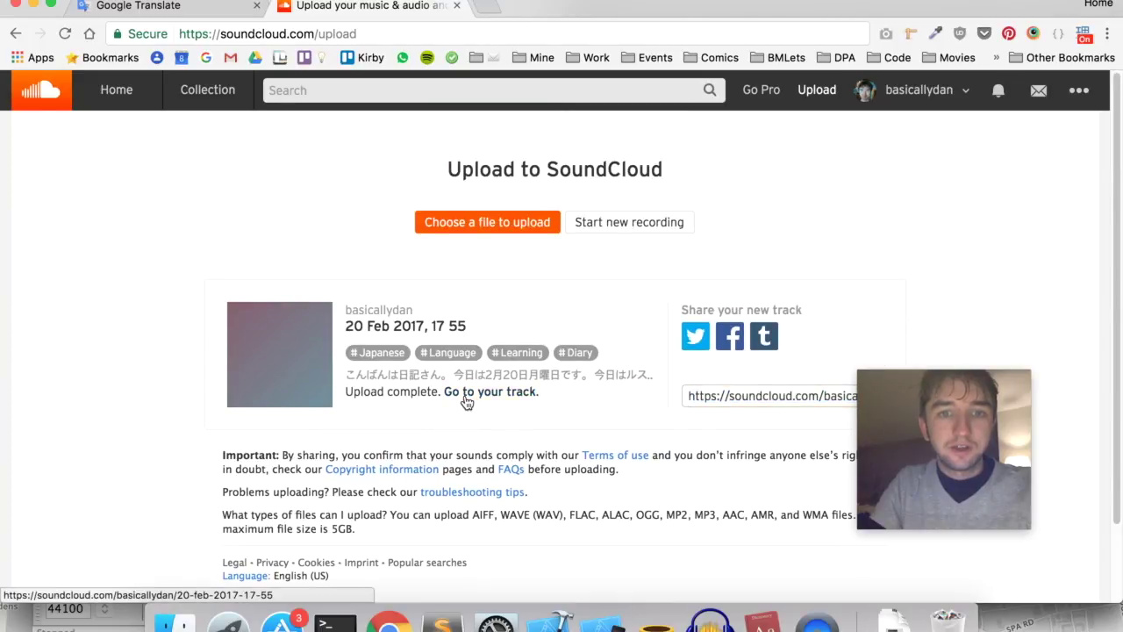
Go to the published track, add it to the Japanese Audio Diary playlist and open that playlist.
click(467, 401)
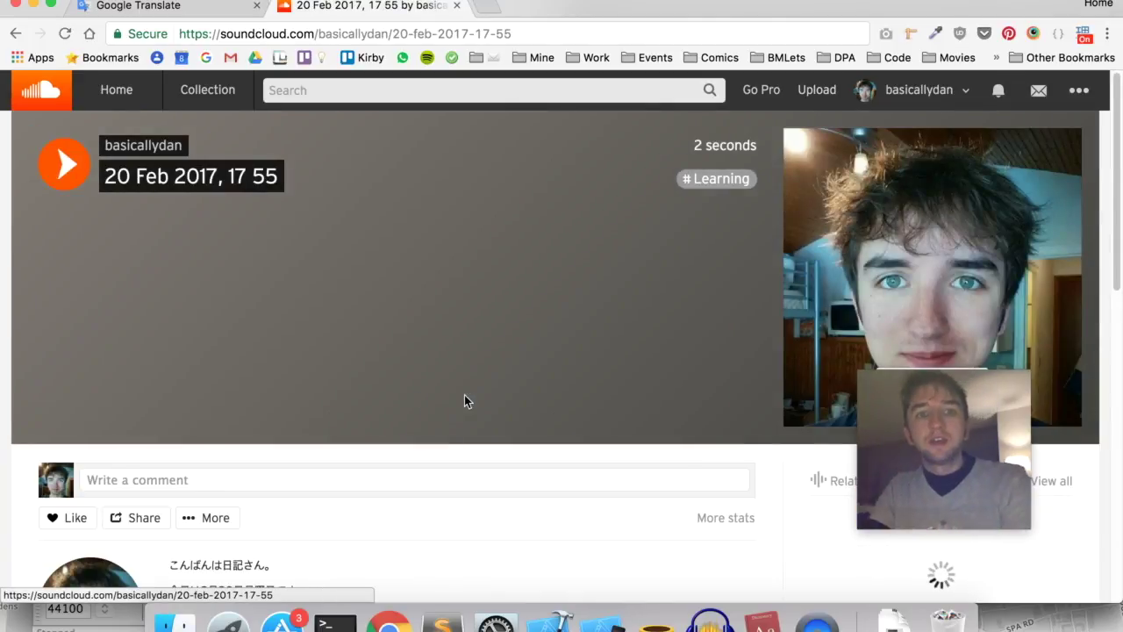
click(215, 517)
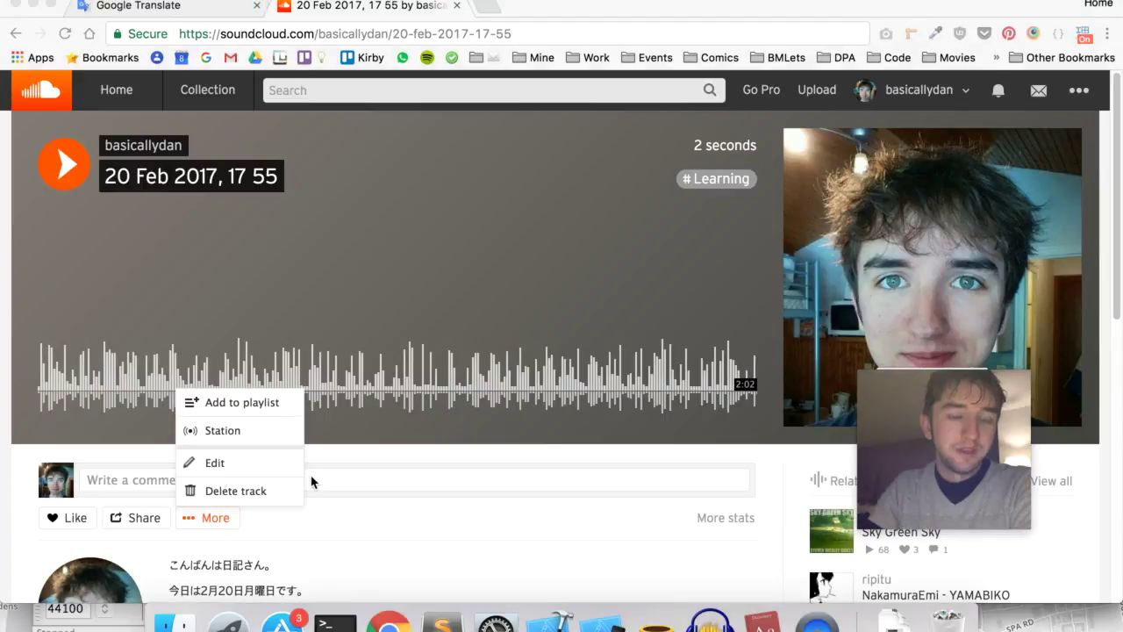
click(205, 409)
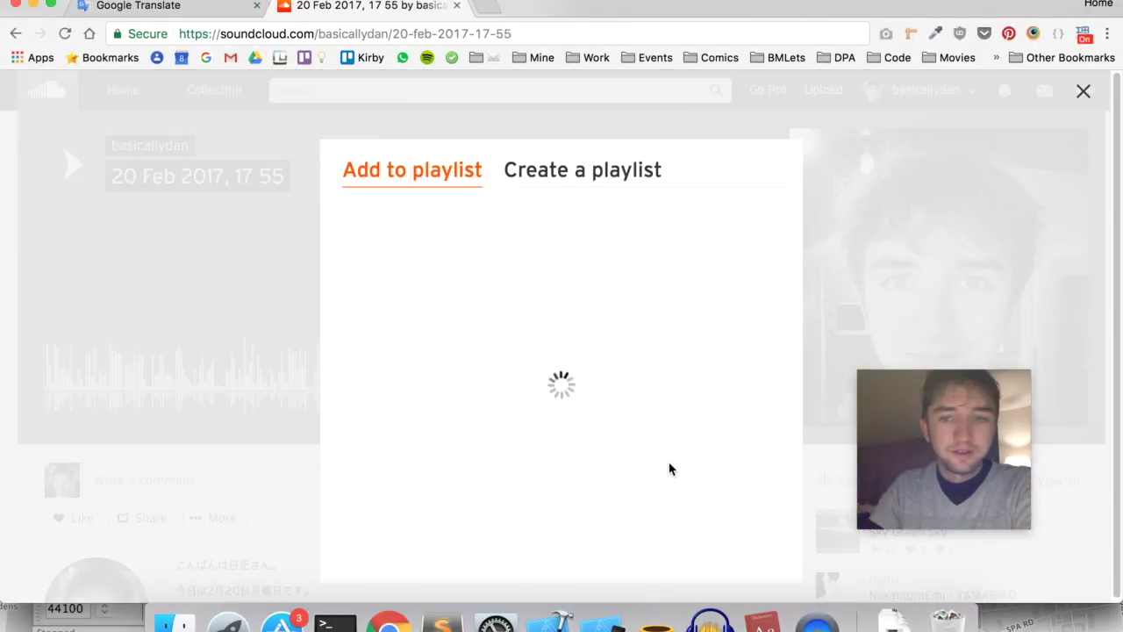
click(741, 522)
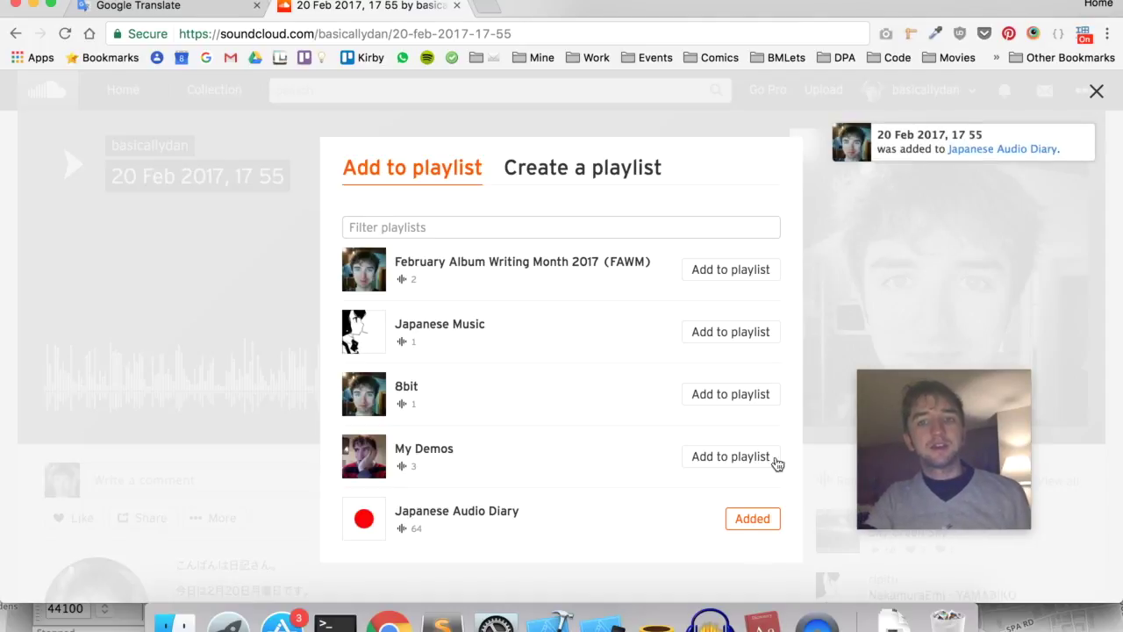
click(974, 151)
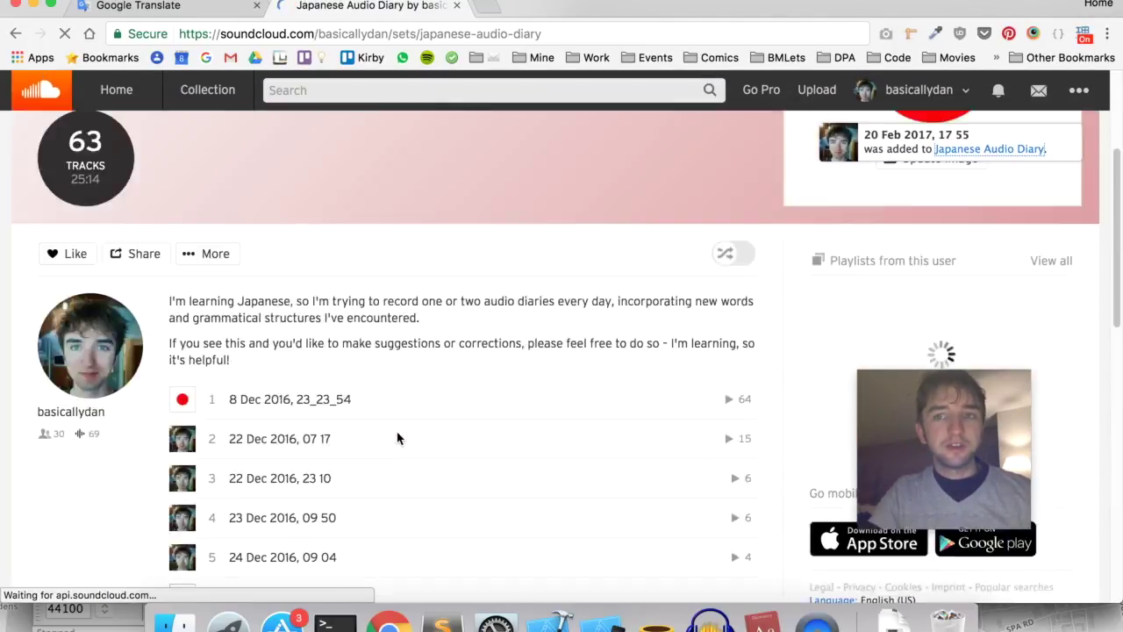
scroll(396, 438, down, 15)
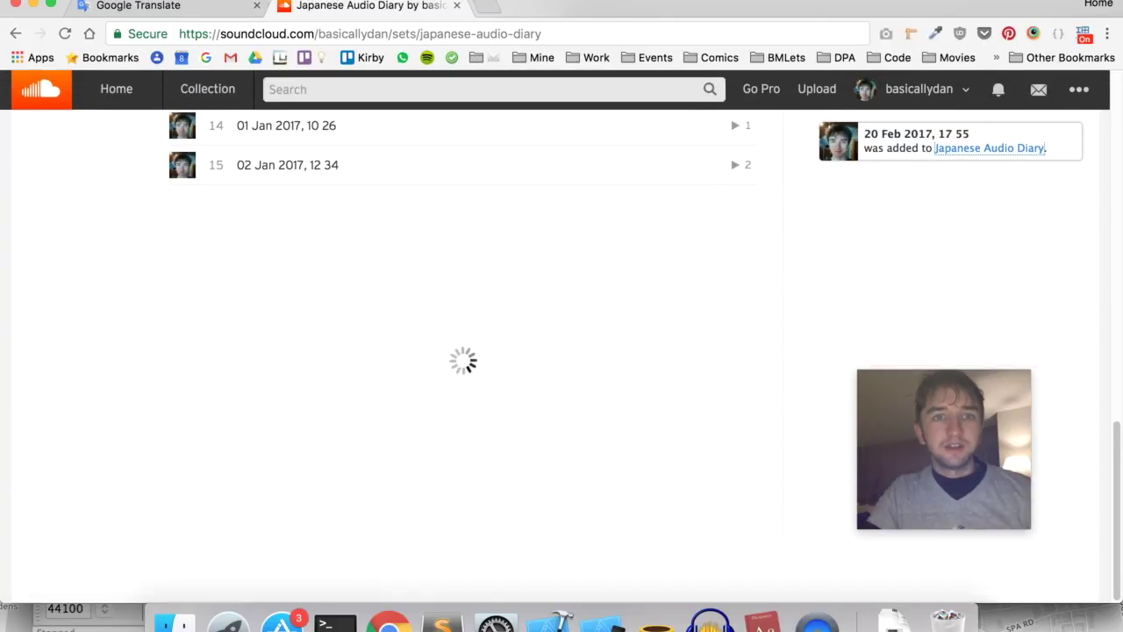
Open italki's page for writing a new notebook entry, italki.com/notebook/entry/new, in a new browser tab.
click(486, 10)
text(italki.com)
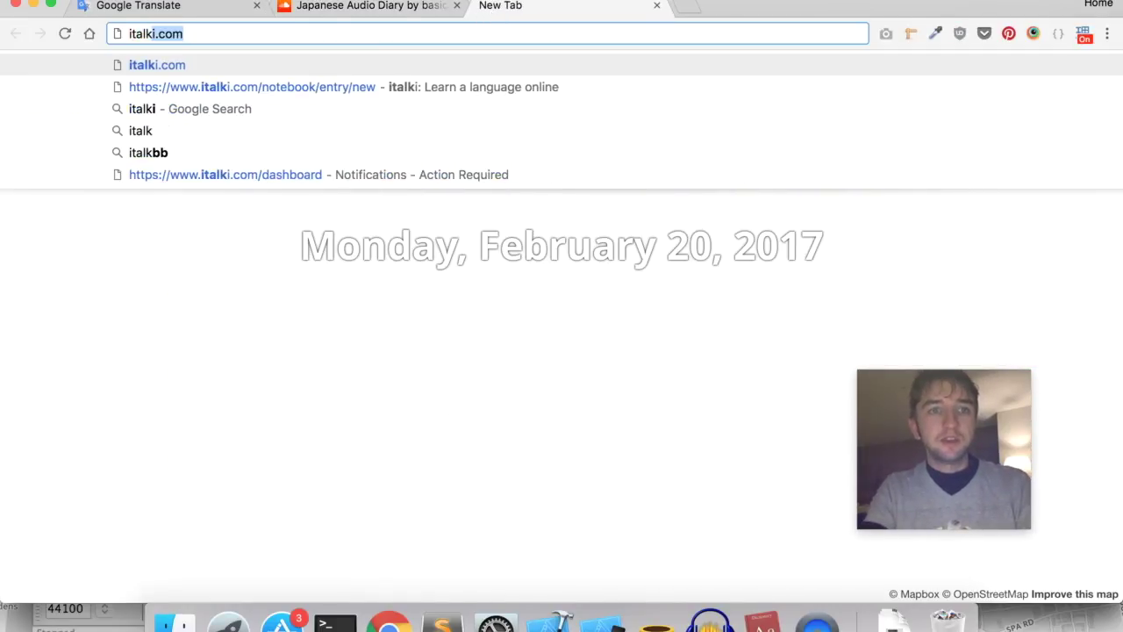
key(Return)
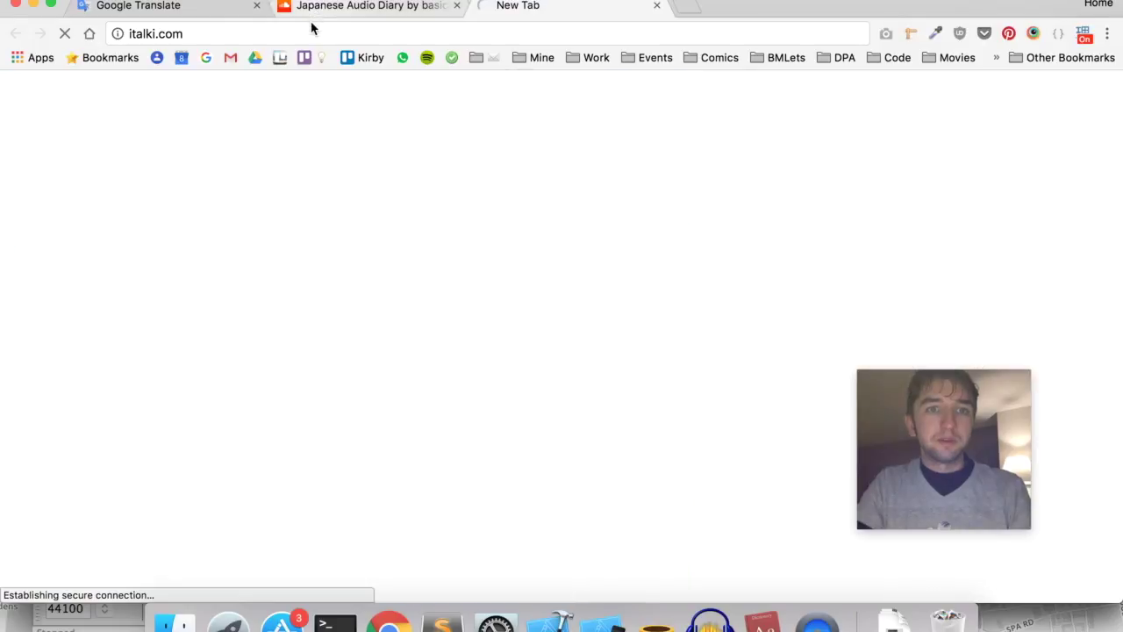
click(331, 29)
click(349, 29)
text(/)
key(Down)
key(Return)
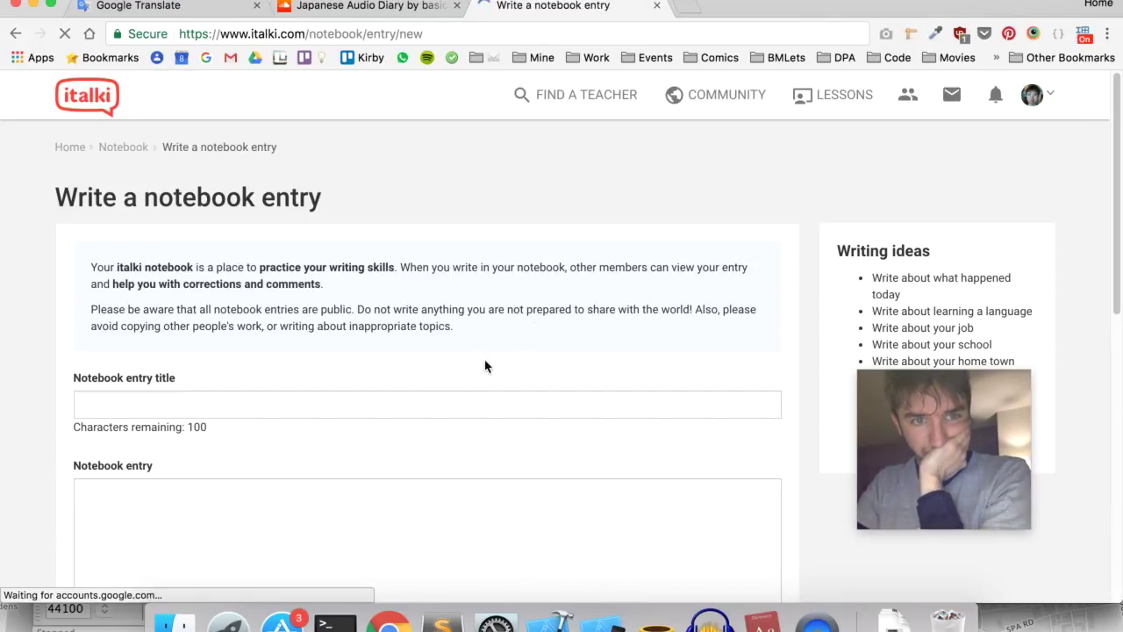
Title the notebook entry "2月20日日本語の日記 - Corrections welcome!".
click(432, 406)
text(2)
key(BackSpace)
text(2)
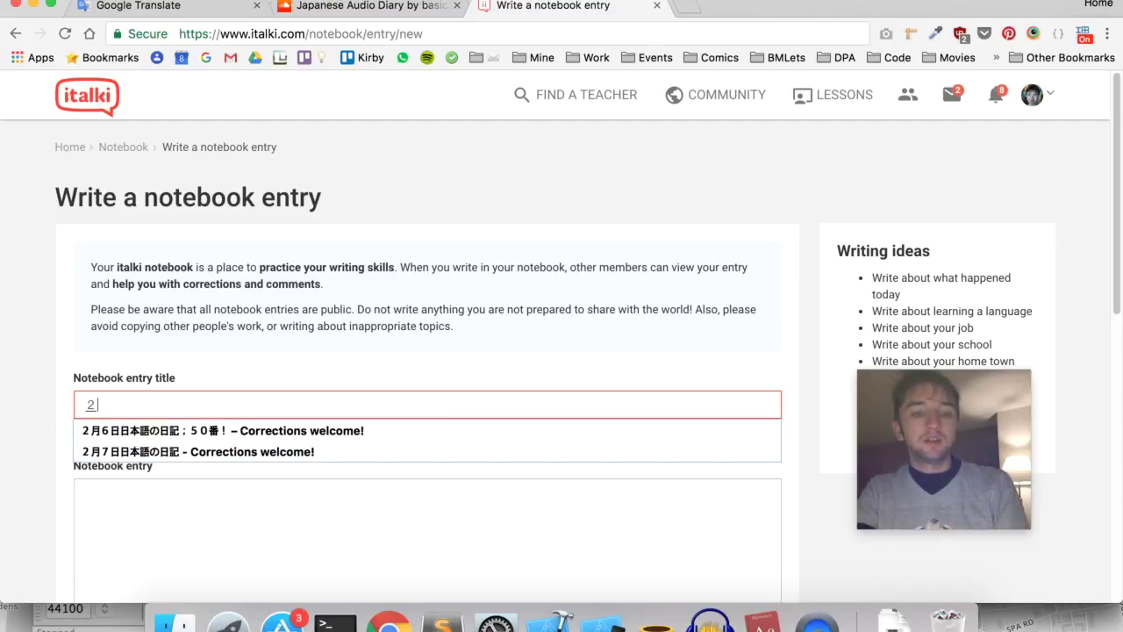
text(gat)
text(s)
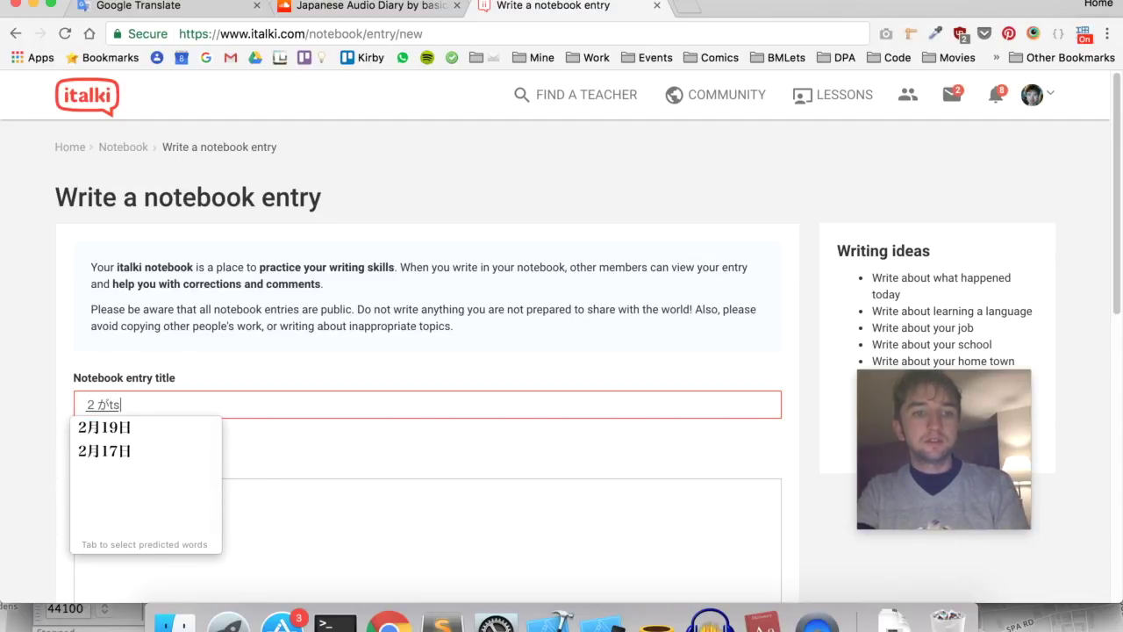
text(u)
key(Return)
text(20)
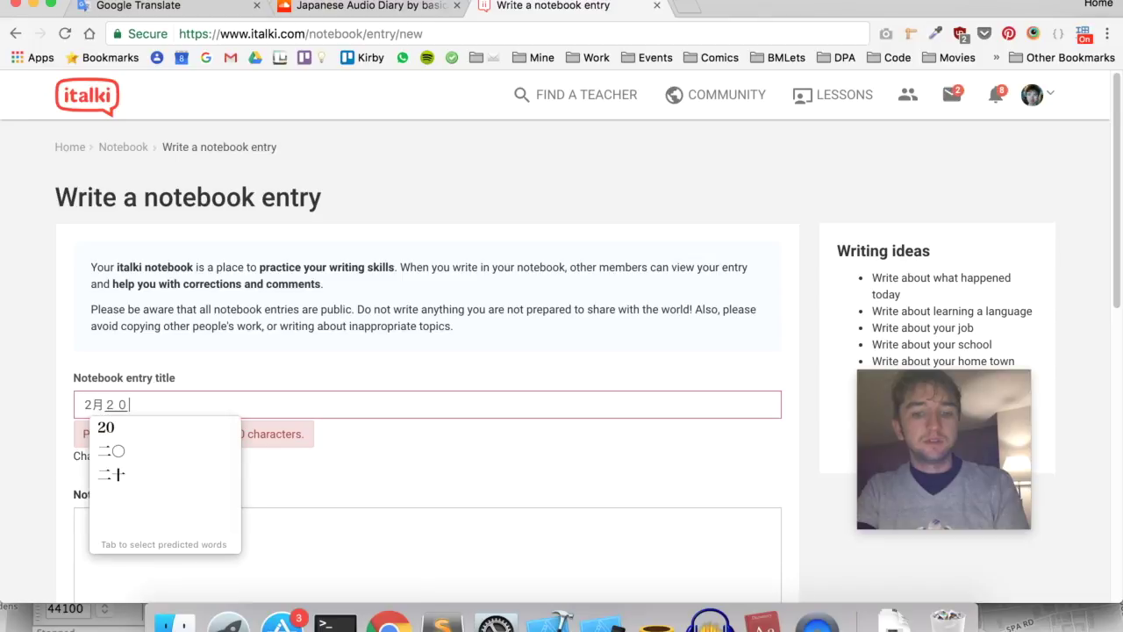
text(nich)
key(Return)
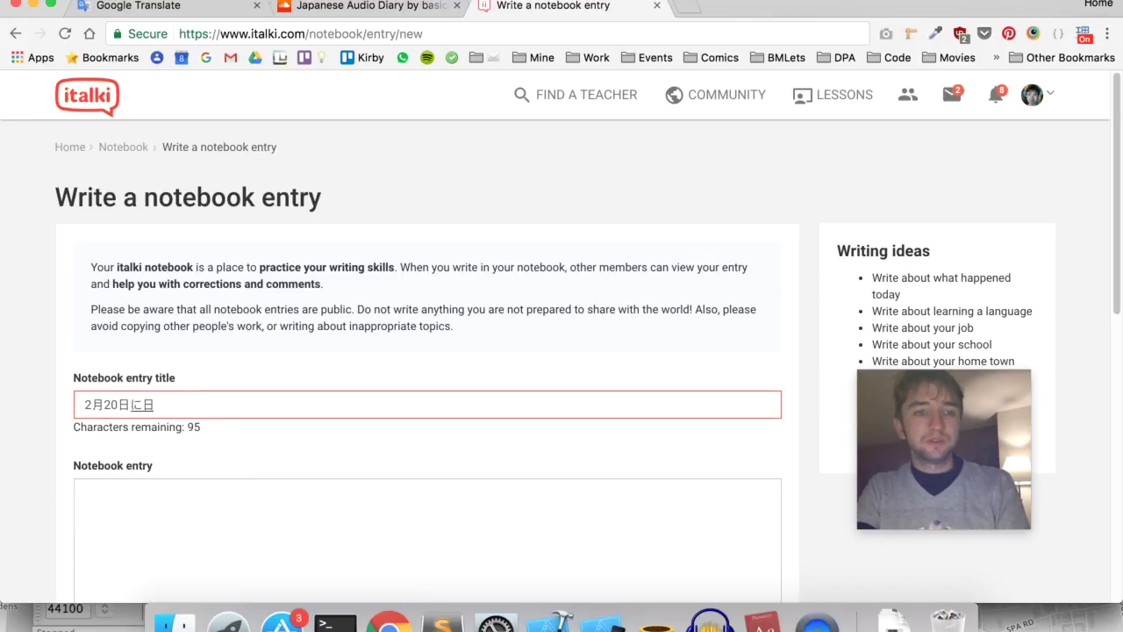
text(nih)
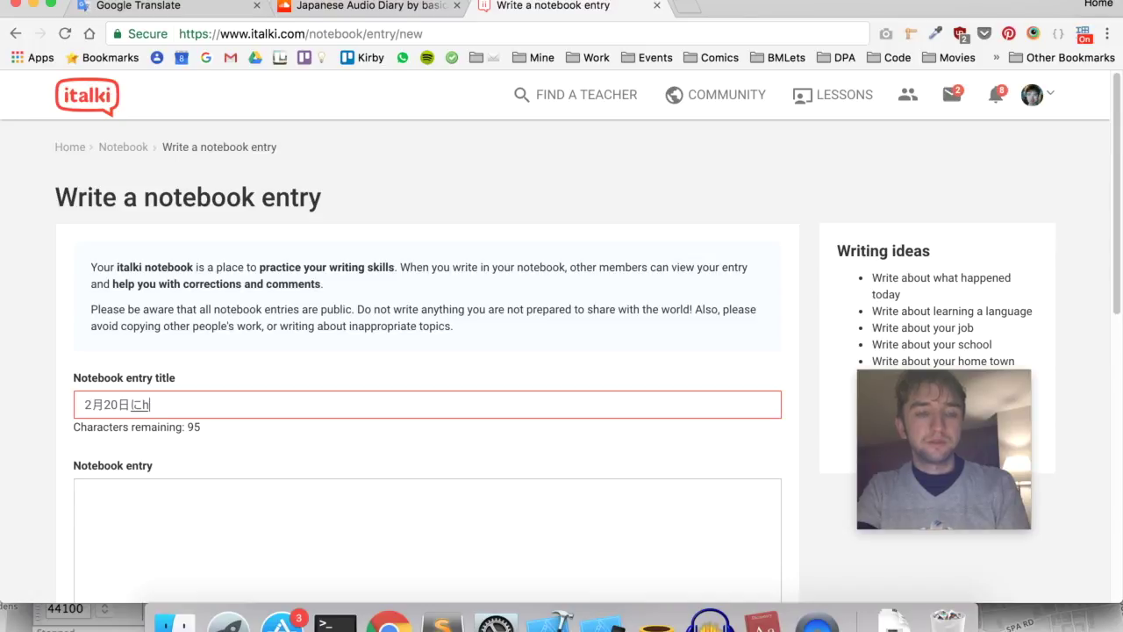
text(ongononi)
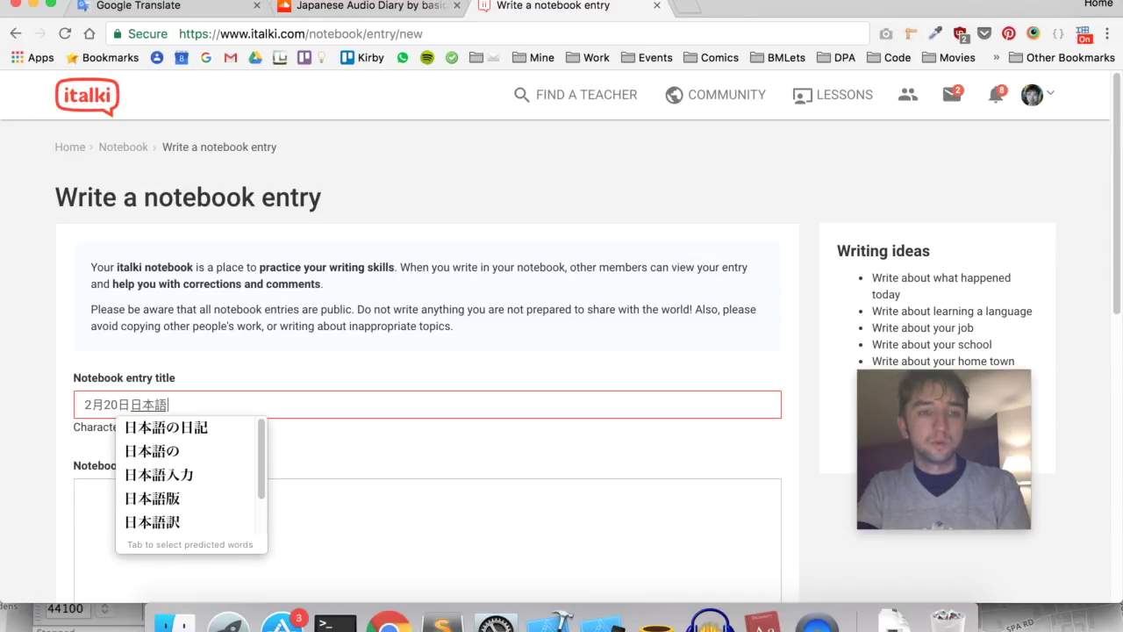
key(Tab)
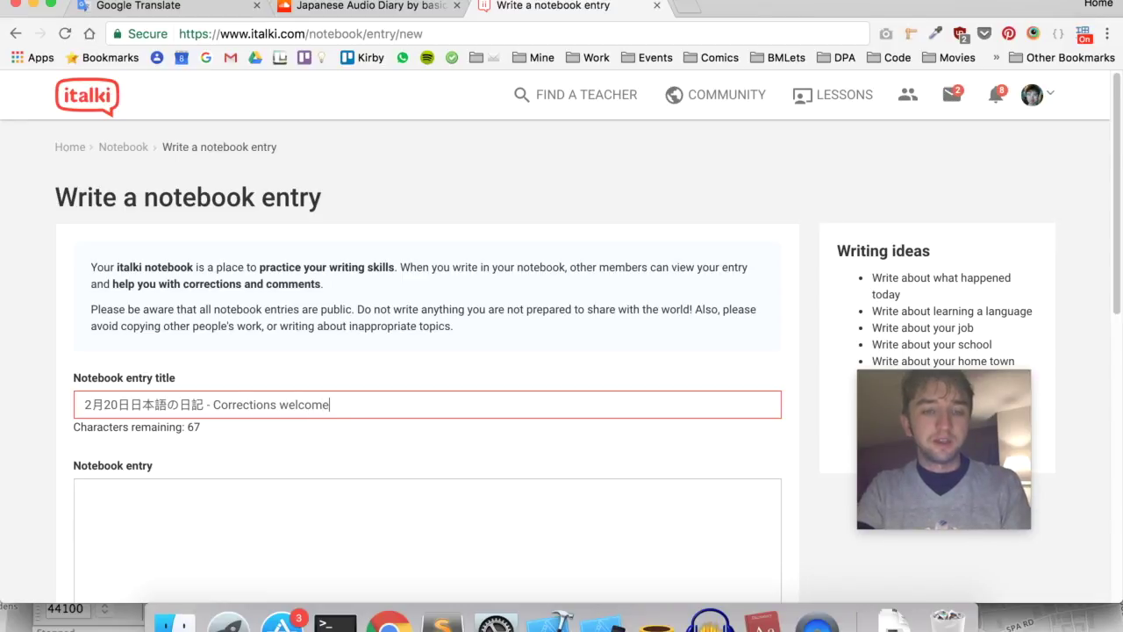
Review the Japanese diary text in Google Translate and paste it into the body of the italki notebook entry.
click(363, 521)
click(207, 12)
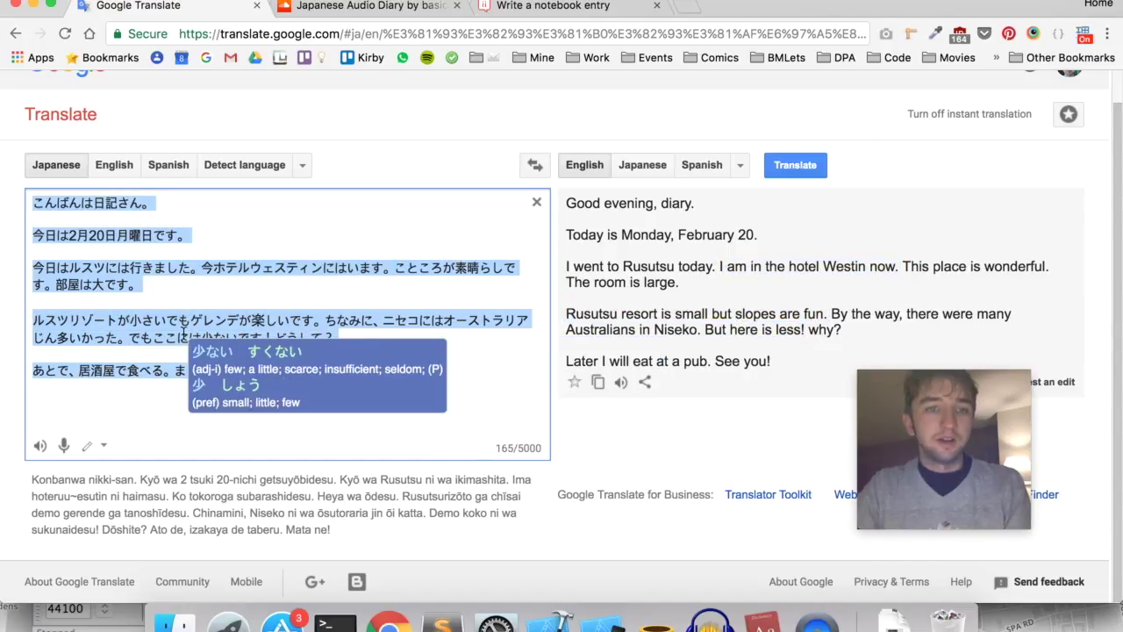
click(175, 322)
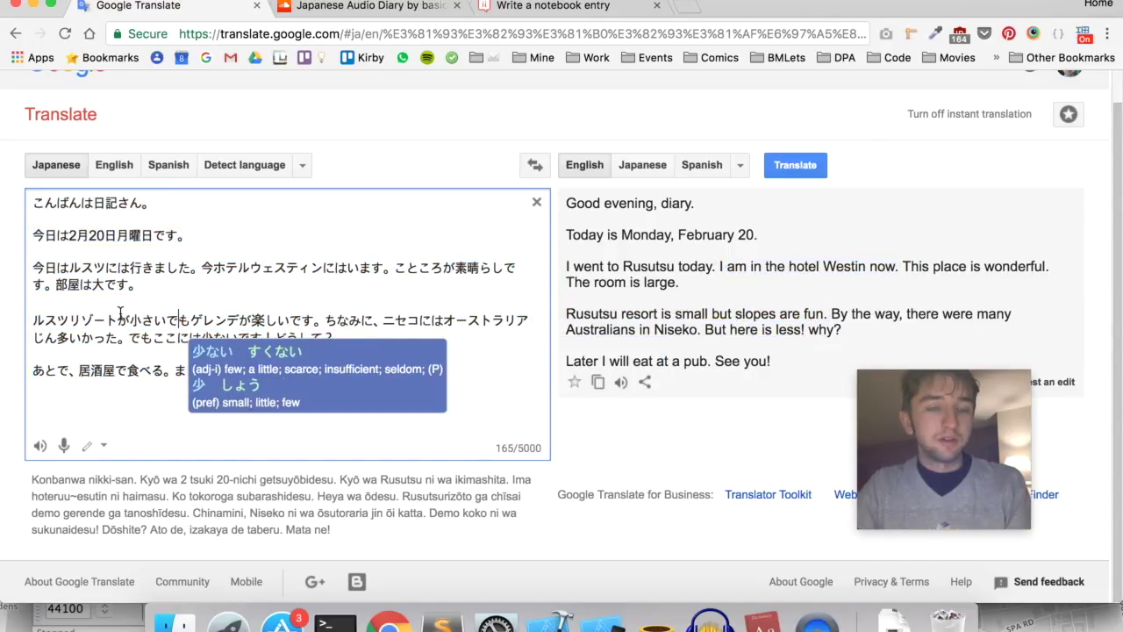
mouse_move(533, 311)
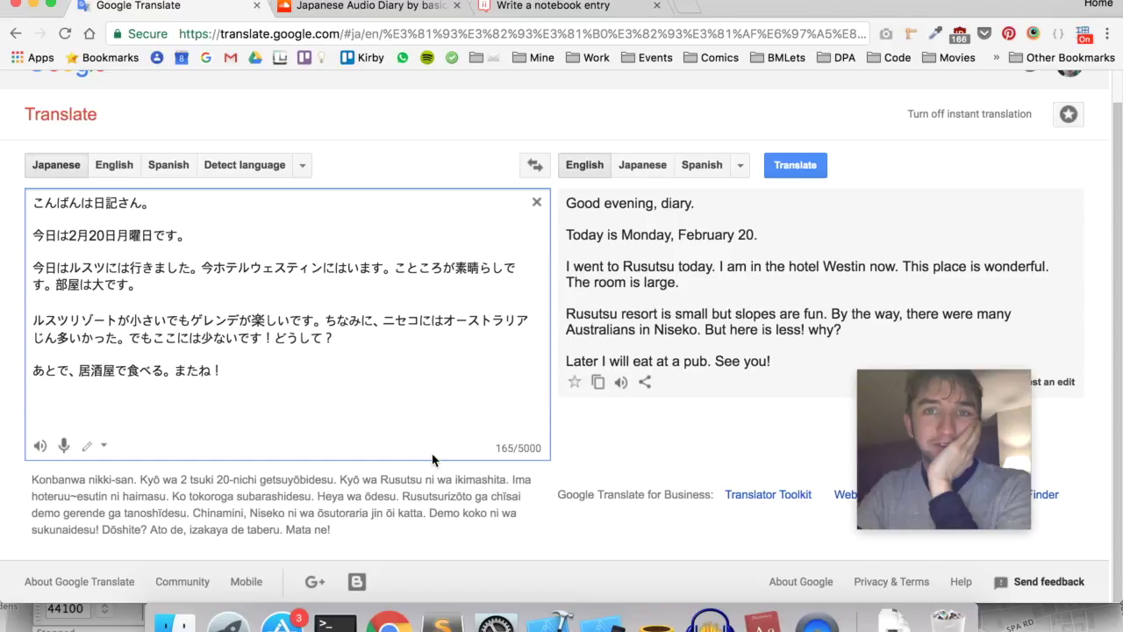
click(534, 11)
click(311, 521)
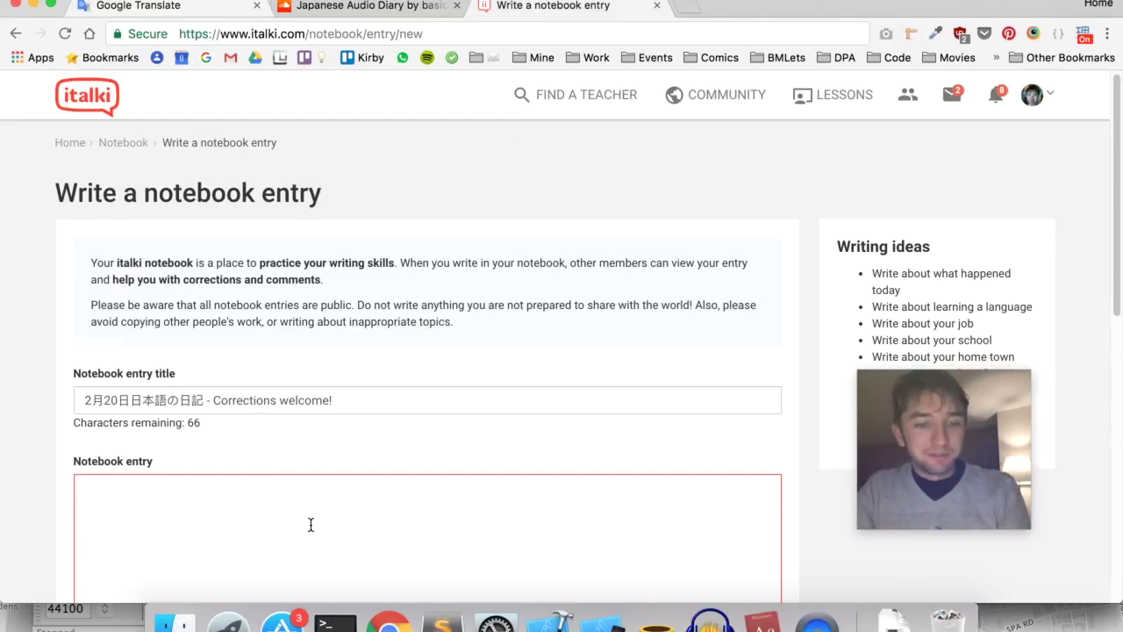
scroll(311, 523, down, 3)
key(super+v)
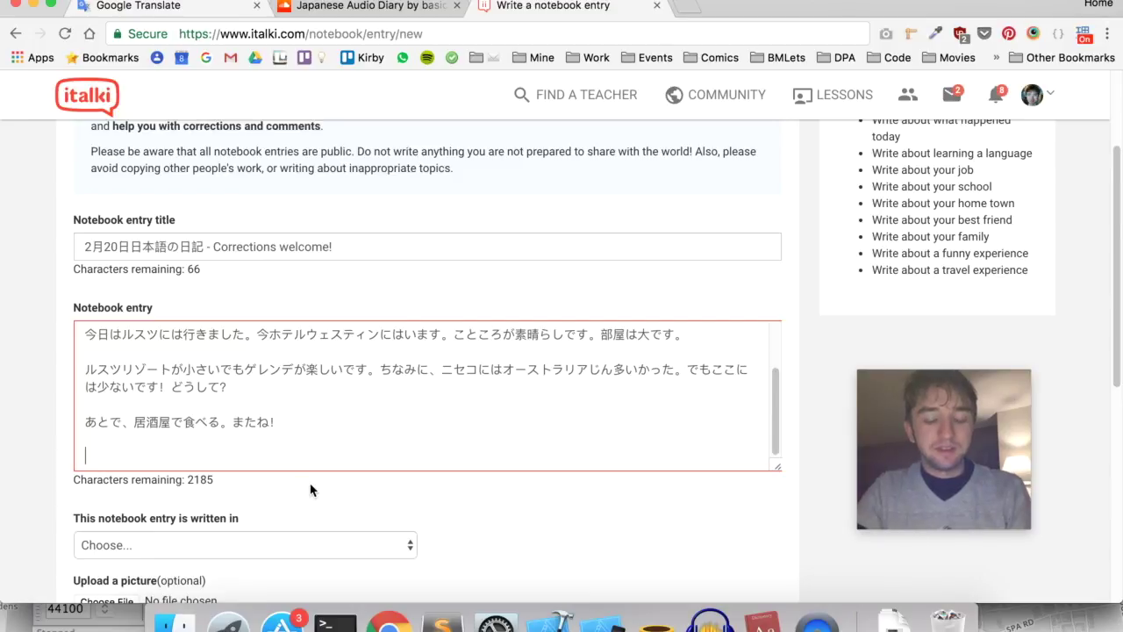